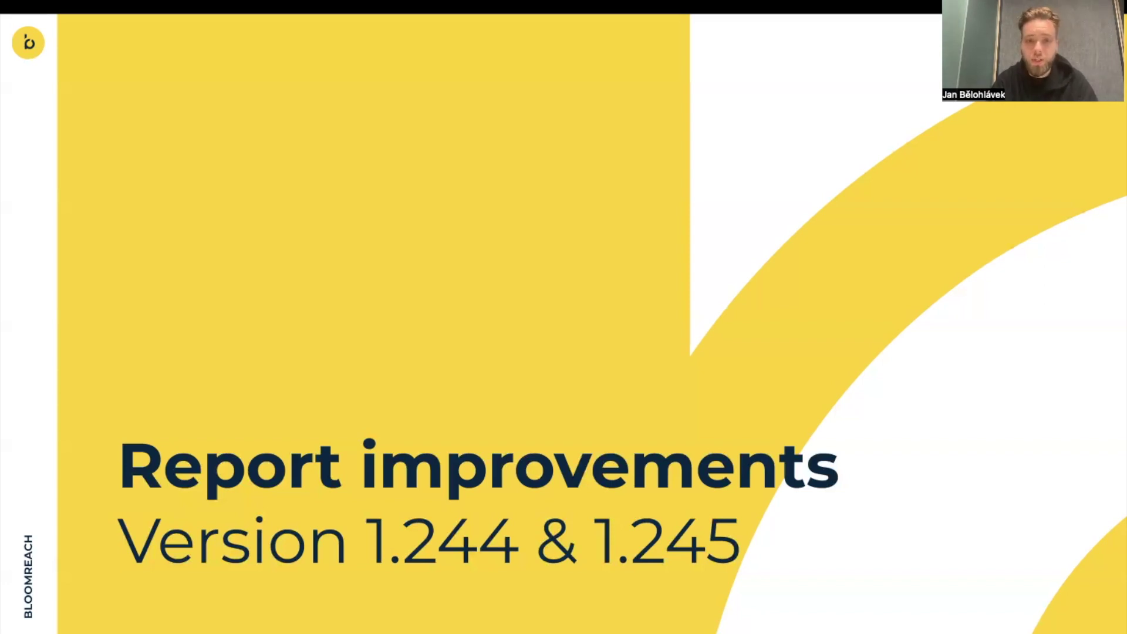
- Leave the Report improvements slideshow to show the Create new report page
key("alt+Tab")
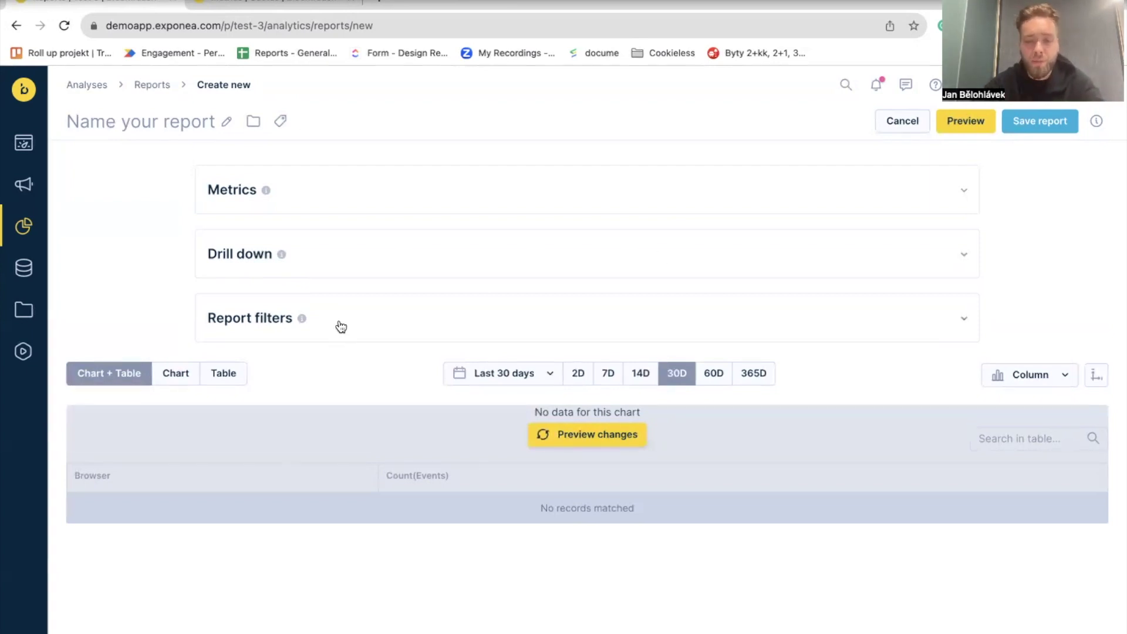
- Delete the session_start › browser row from the Drill down section
left_click(472, 190)
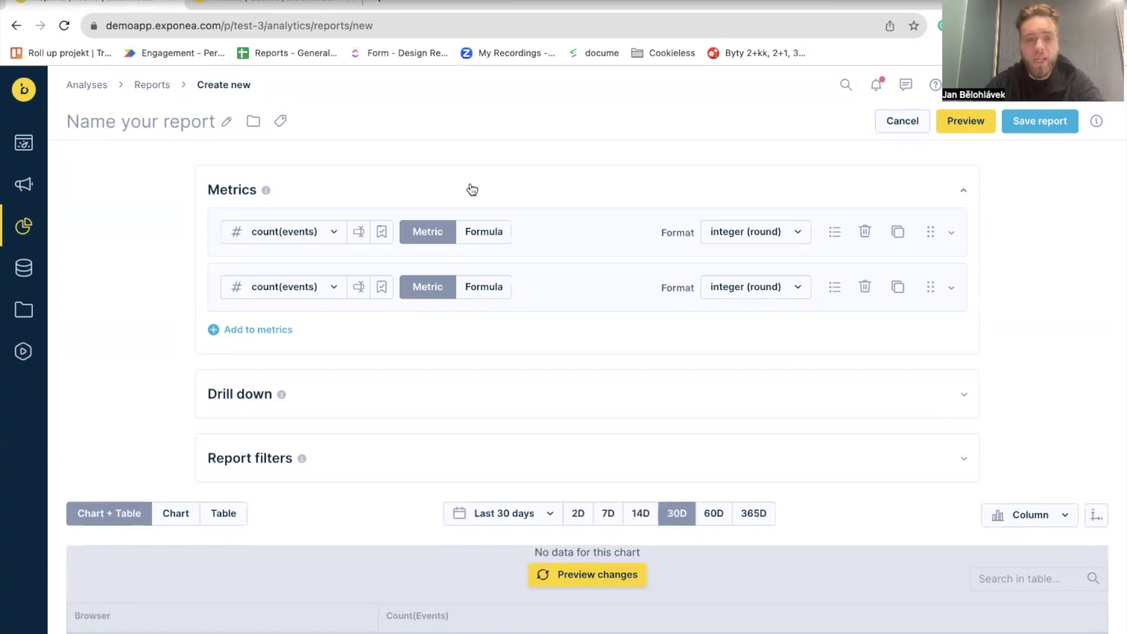
left_click(472, 190)
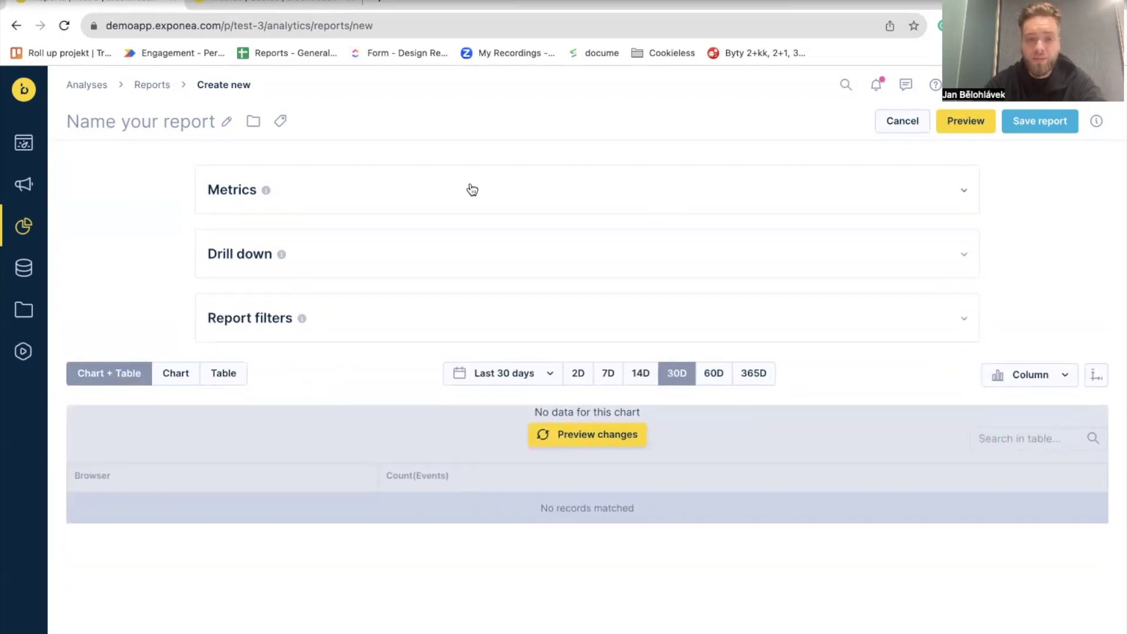
left_click(472, 190)
left_click(470, 189)
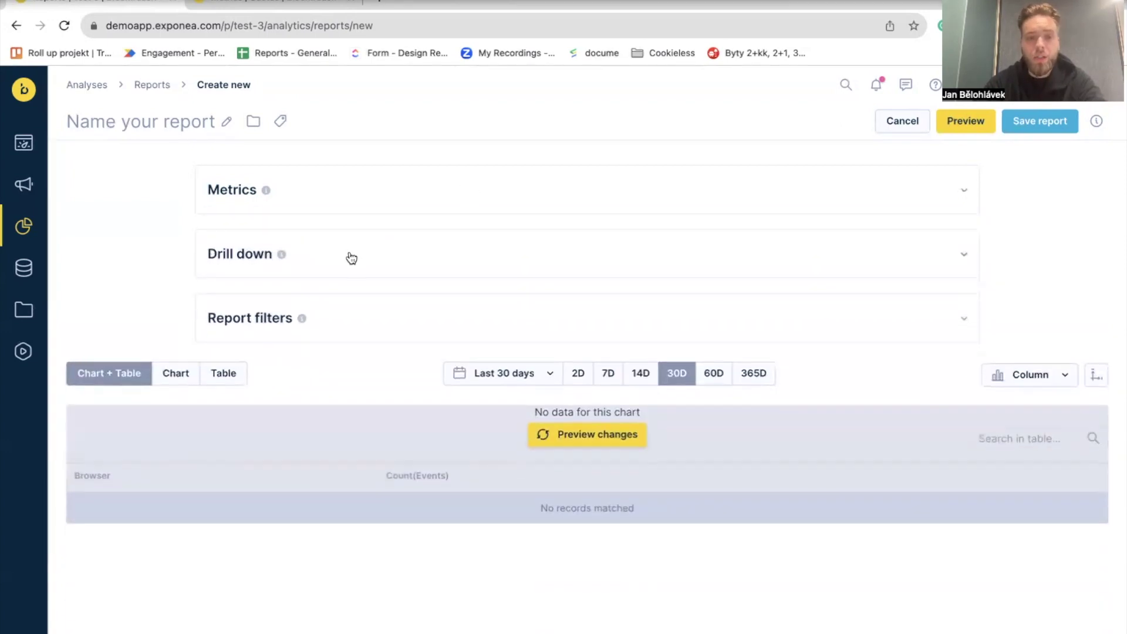
left_click(355, 254)
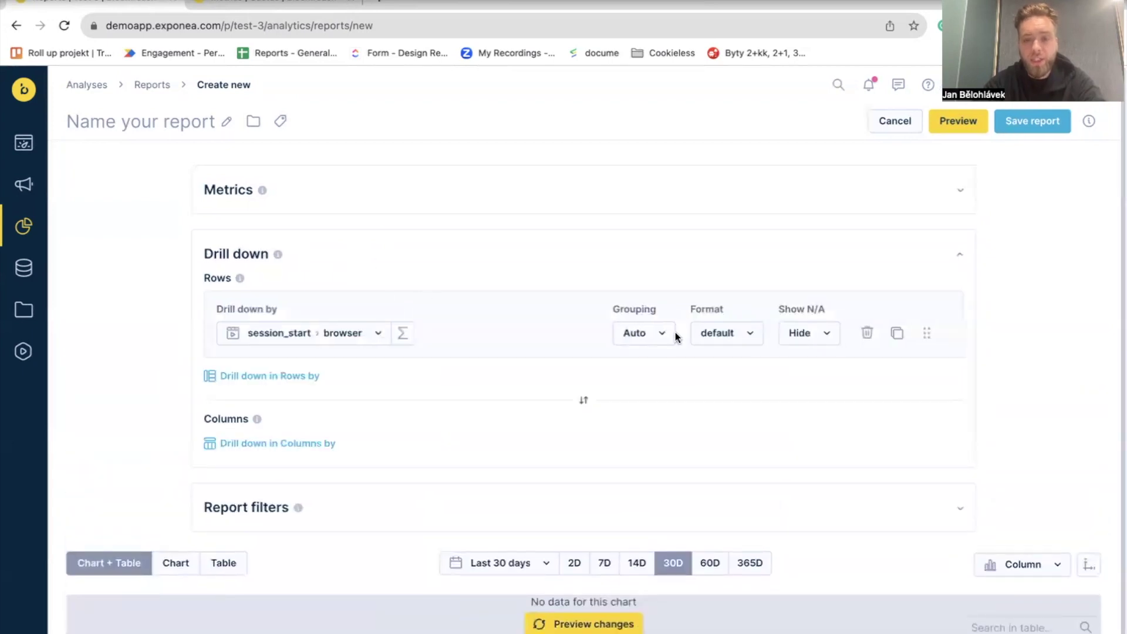
left_click(869, 343)
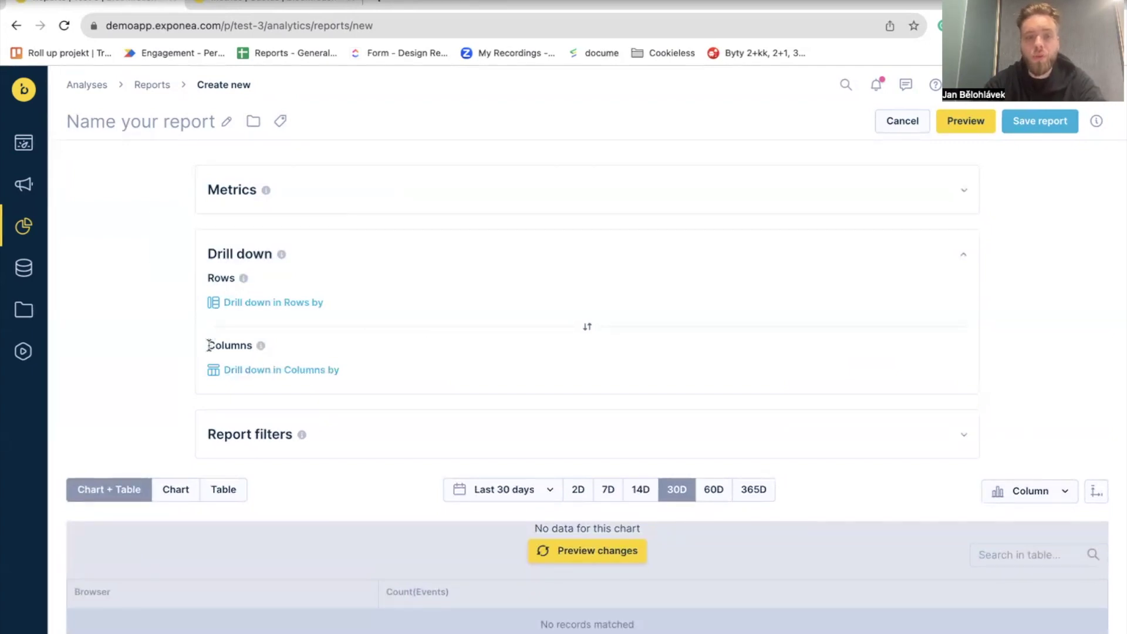
left_click(396, 256)
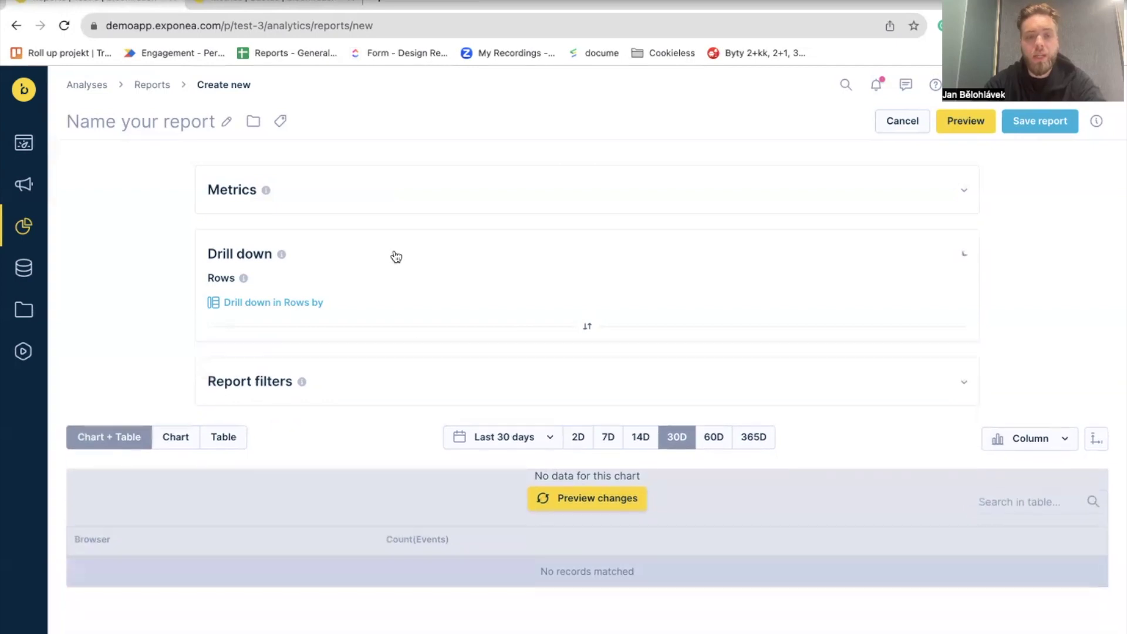
- Review the Report filters and Metrics sections of the report
left_click(377, 325)
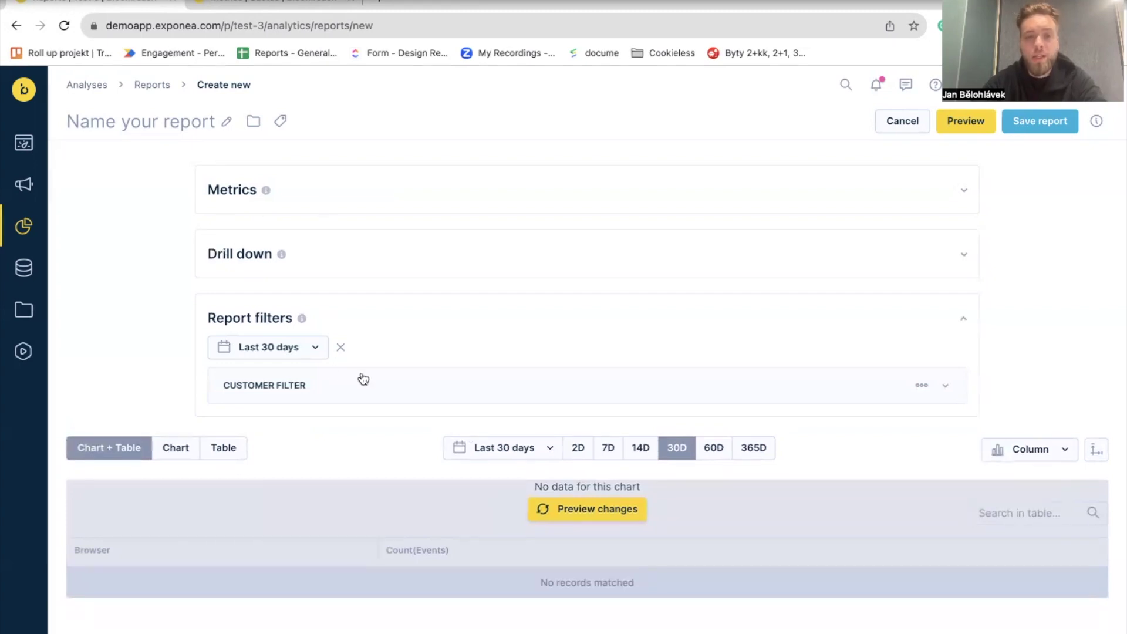
left_click(468, 192)
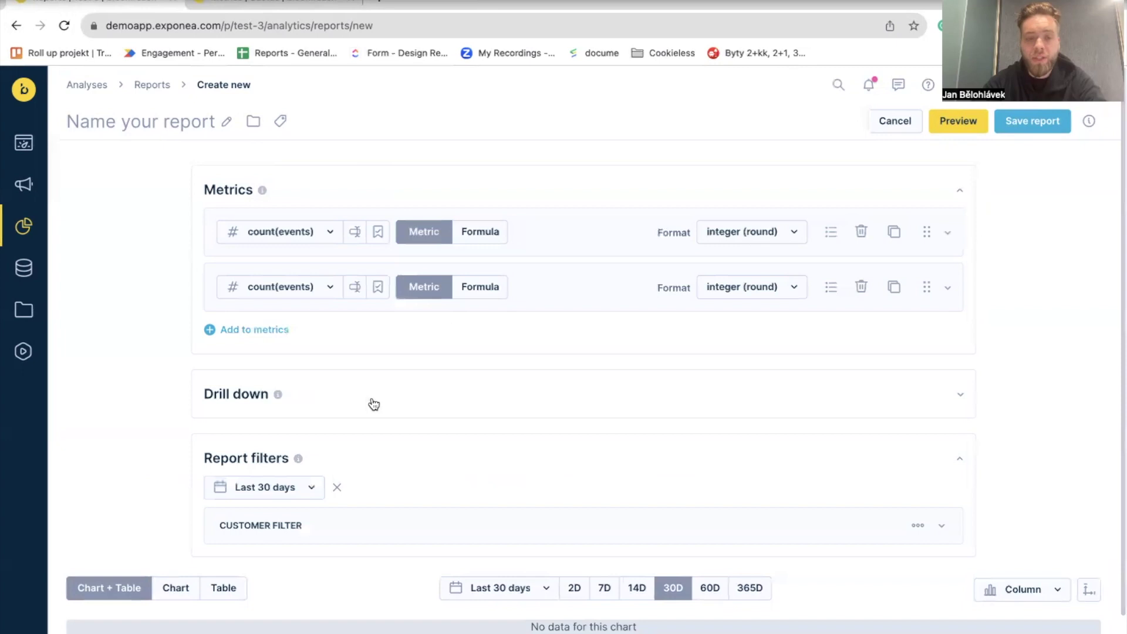
left_click(463, 467)
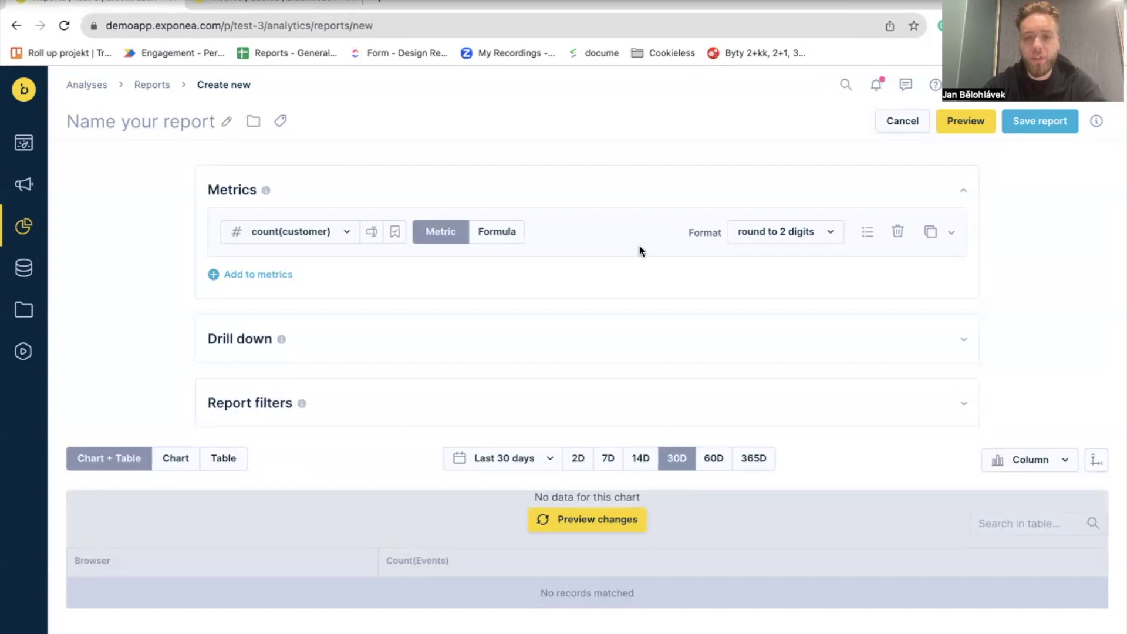
- Show the count(customer) metric's Count/customer definition and bring up the saved-metrics list
left_click(953, 235)
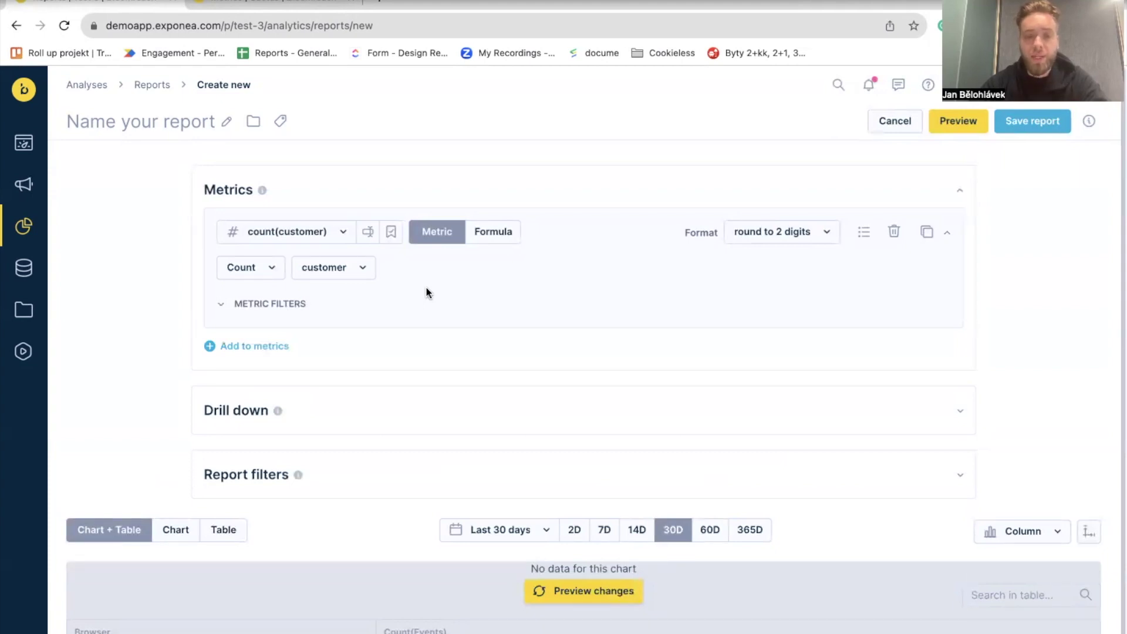
left_click(288, 235)
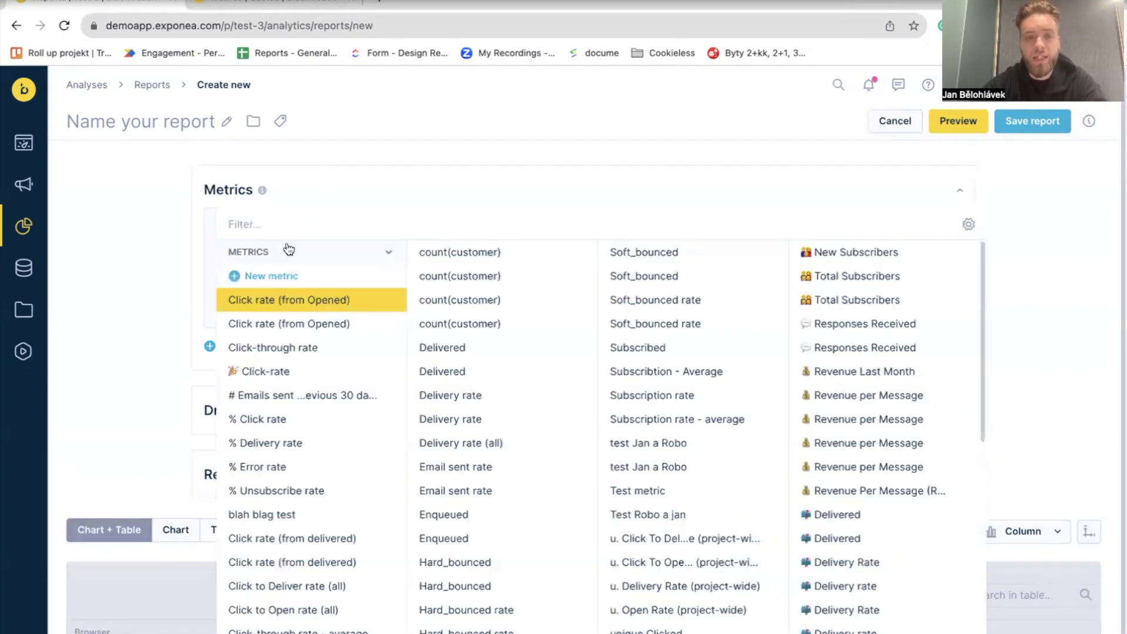
- Keep the current metric and change its name from count(customer) to 'Test Metric'
left_click(285, 280)
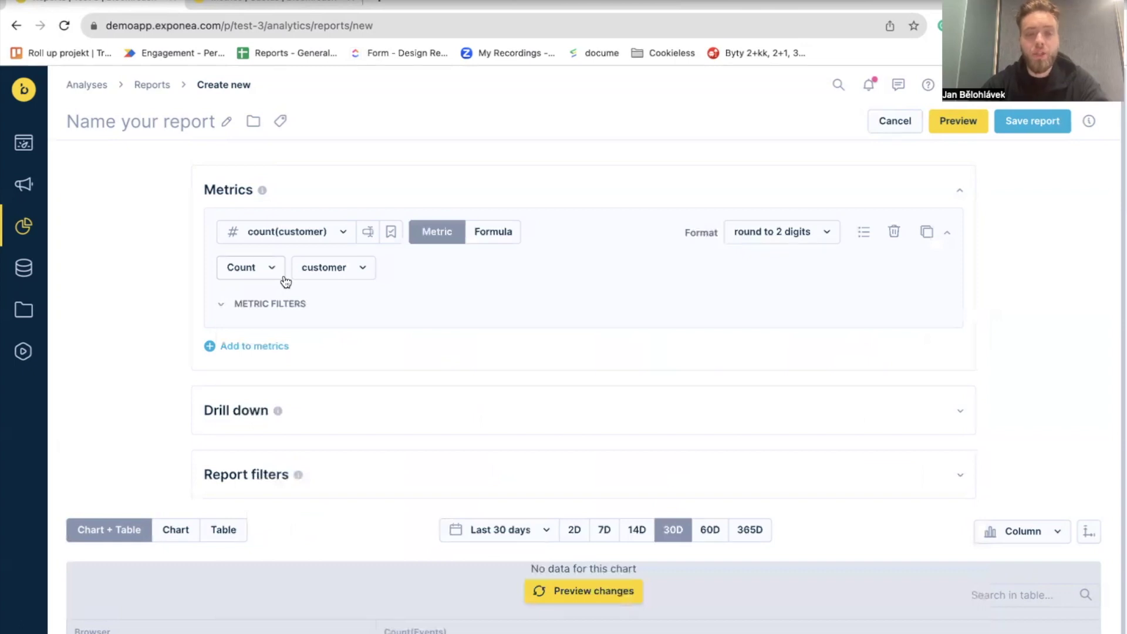
left_click(368, 234)
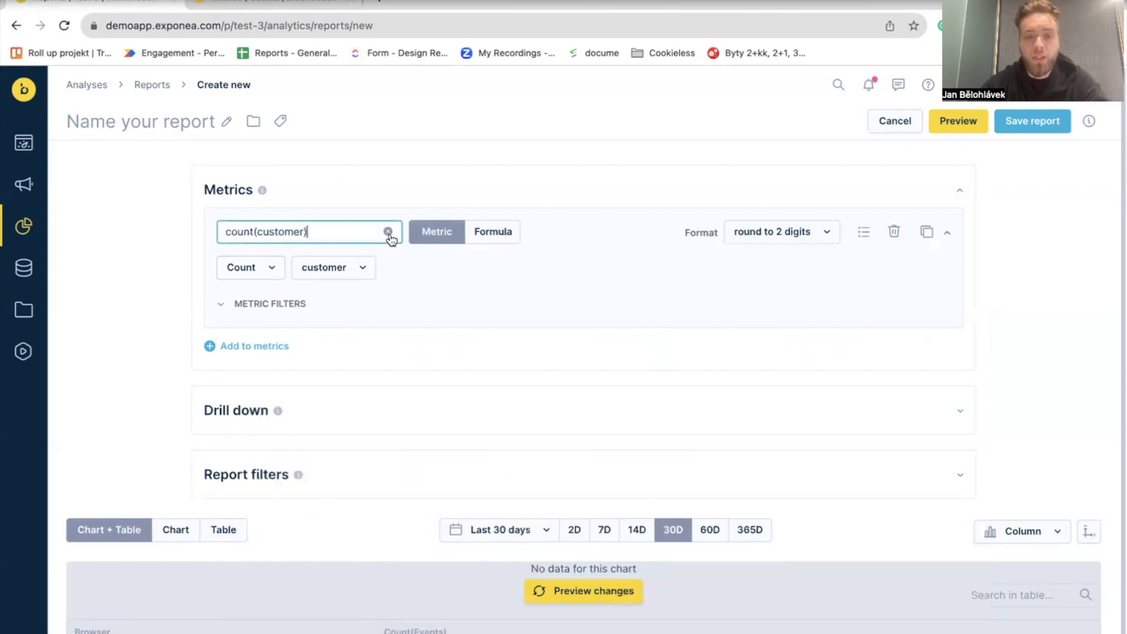
left_click(388, 232)
type("Teuse")
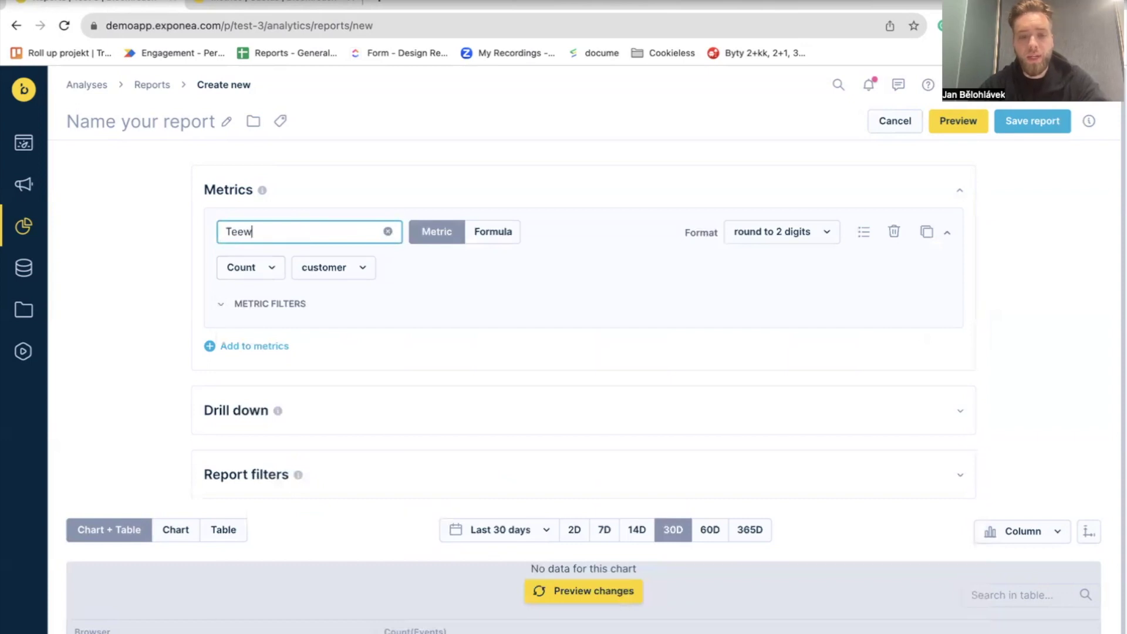
key("BackSpace")
key("BackSpace")
key("BackSpace")
type("st Metric")
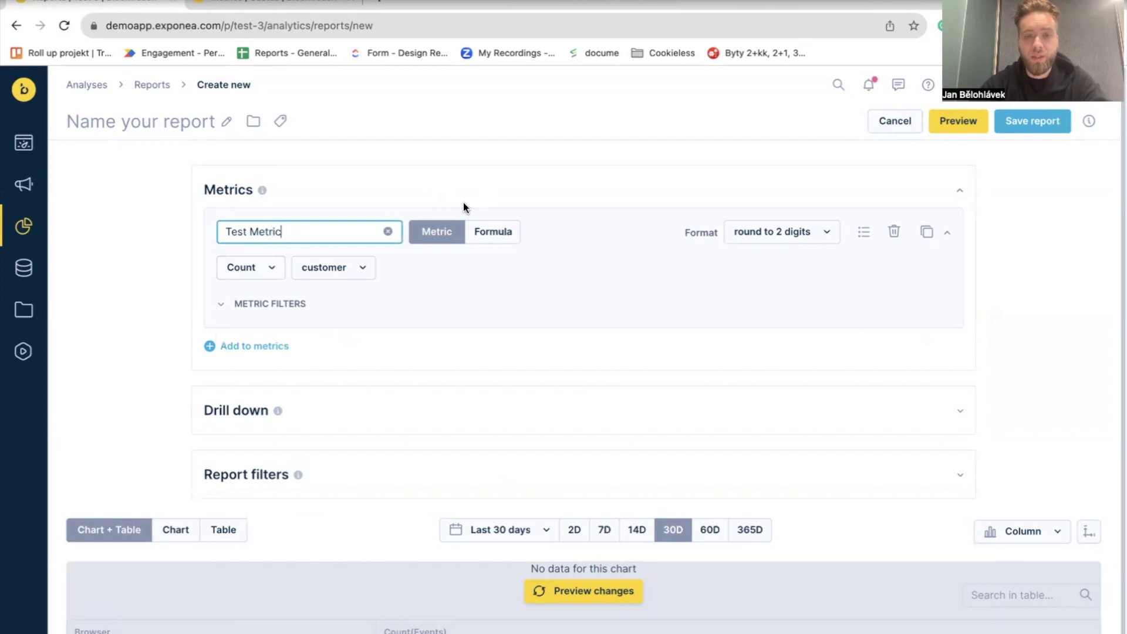
key("Return")
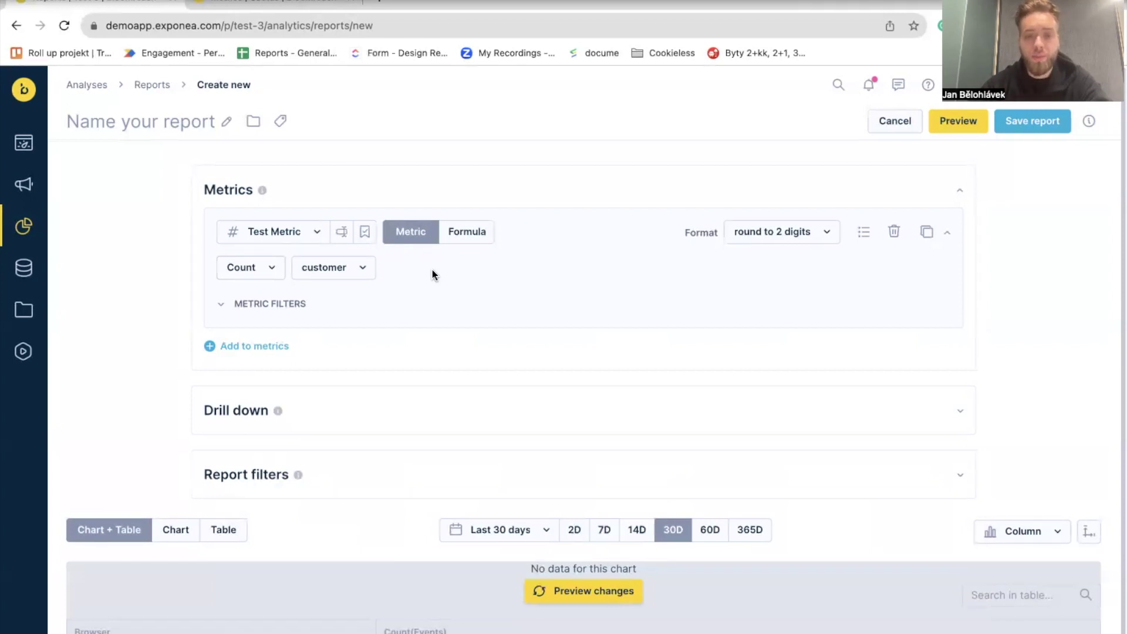
- Save Test Metric as a reusable metric and find it by filtering the Metrics list for 'test metr'
left_click(365, 232)
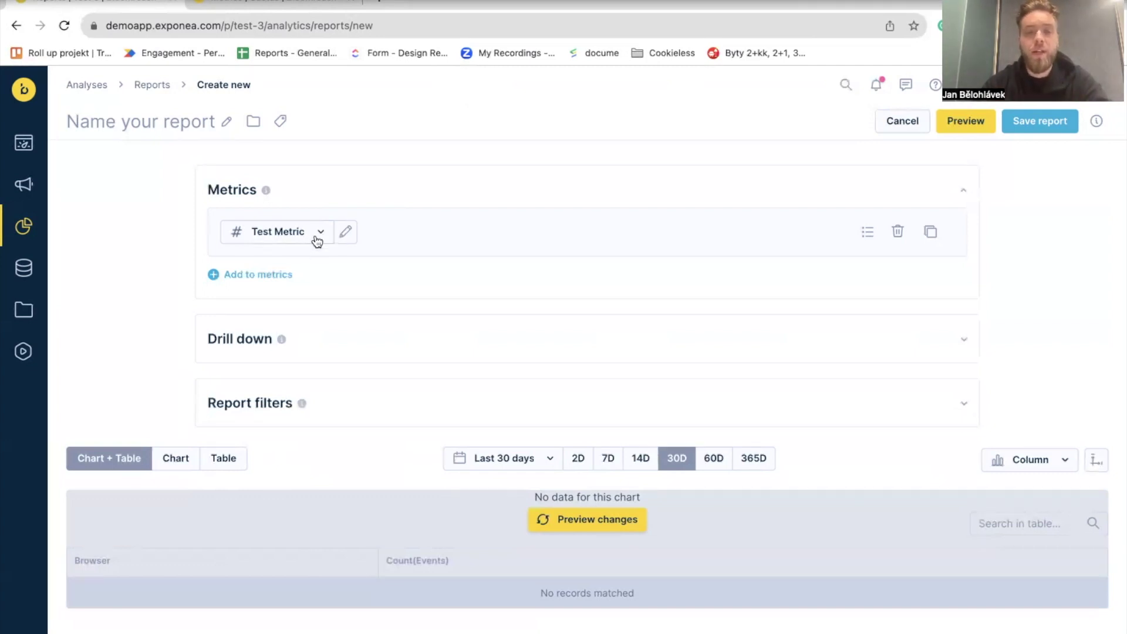
mouse_move(23, 269)
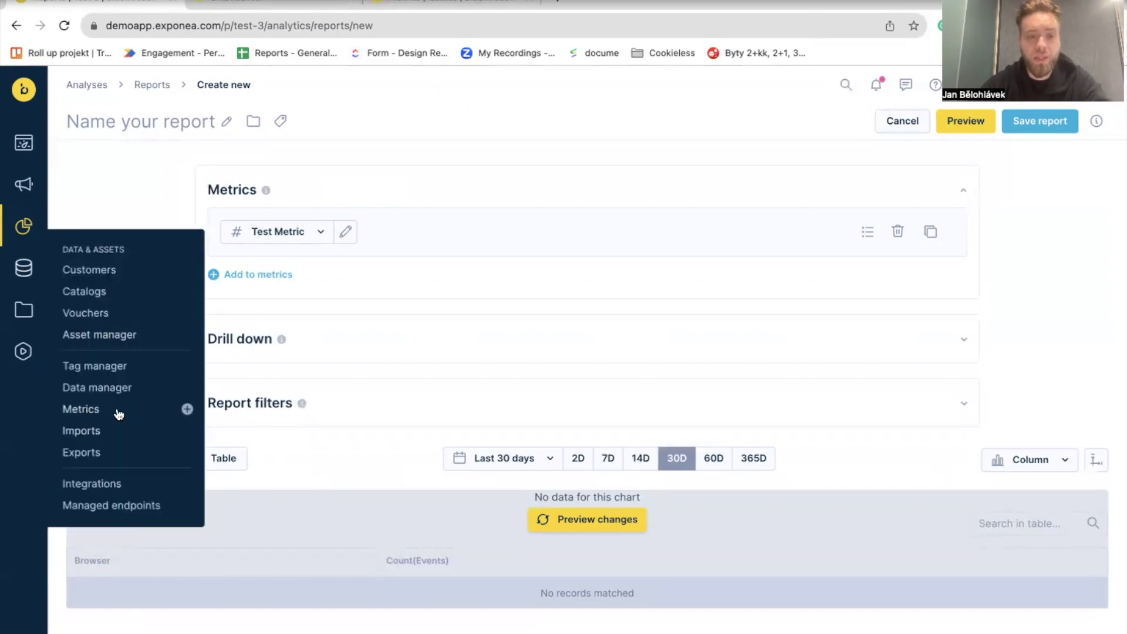
left_click(280, 12)
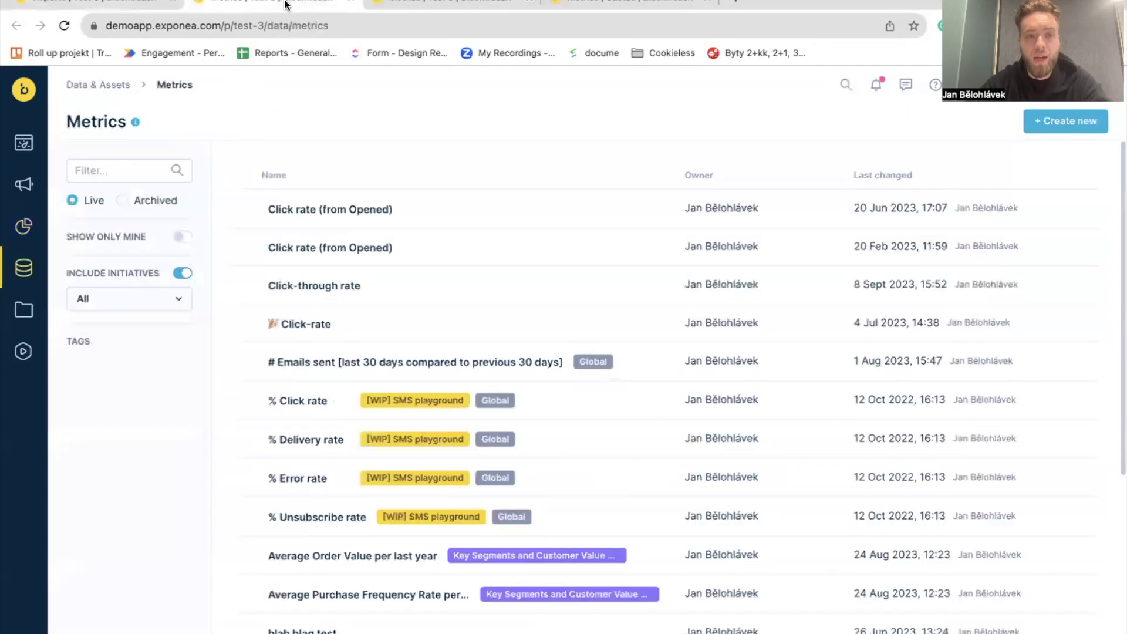
left_click(112, 175)
type("test metr")
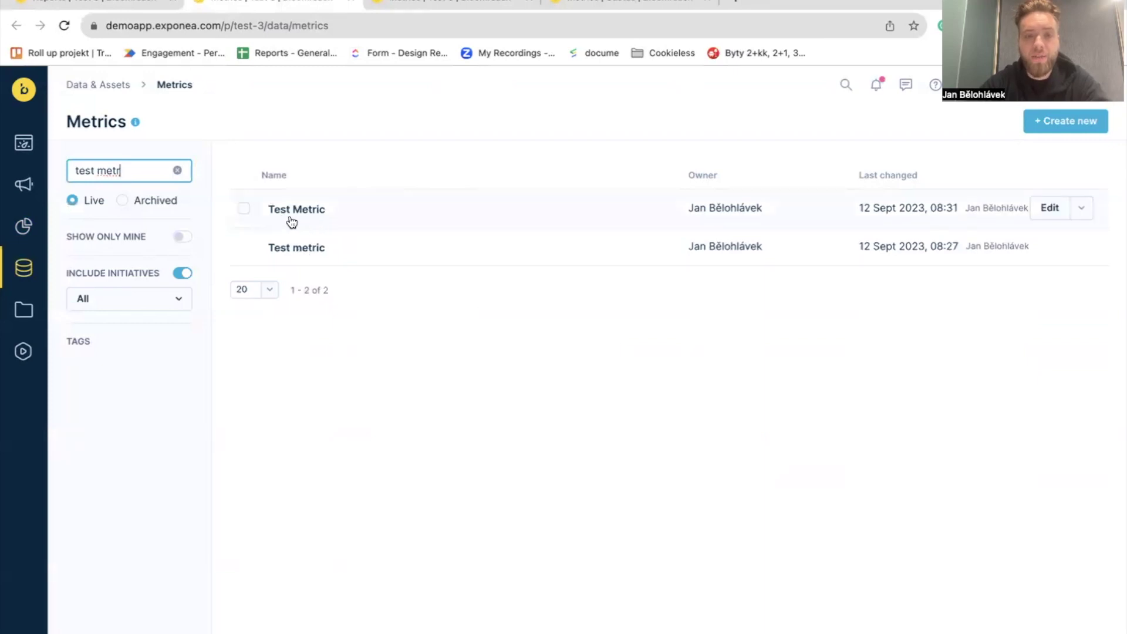
left_click(150, 5)
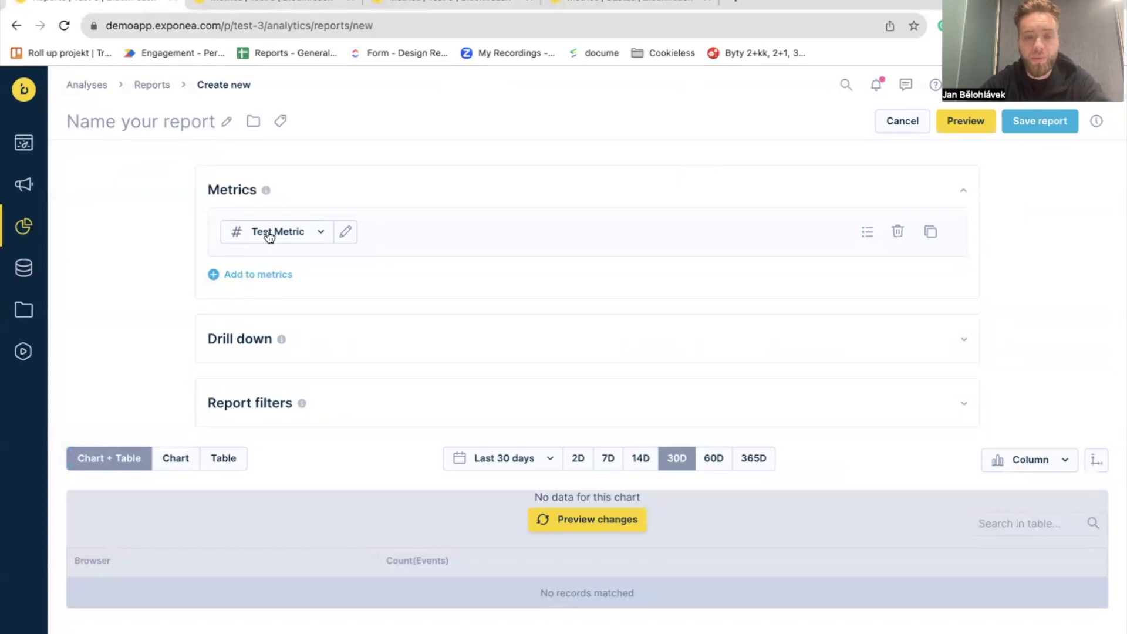
- Open Test Metric, try formula mode and switch back, and browse the number format list
left_click(345, 231)
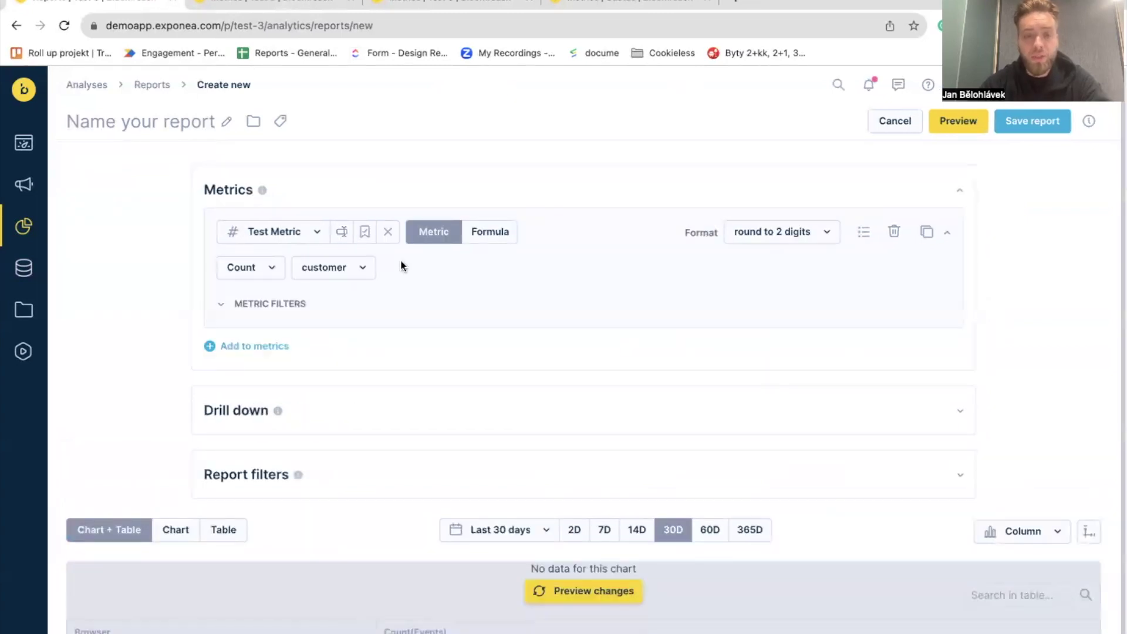
left_click(491, 235)
left_click(448, 239)
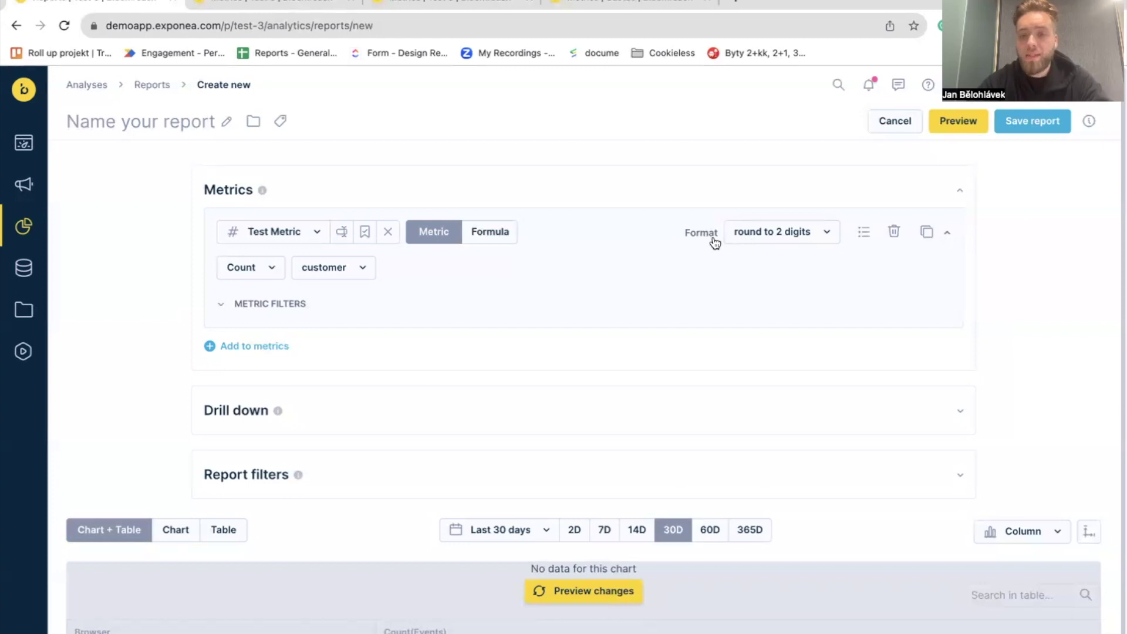
left_click(770, 234)
mouse_move(792, 361)
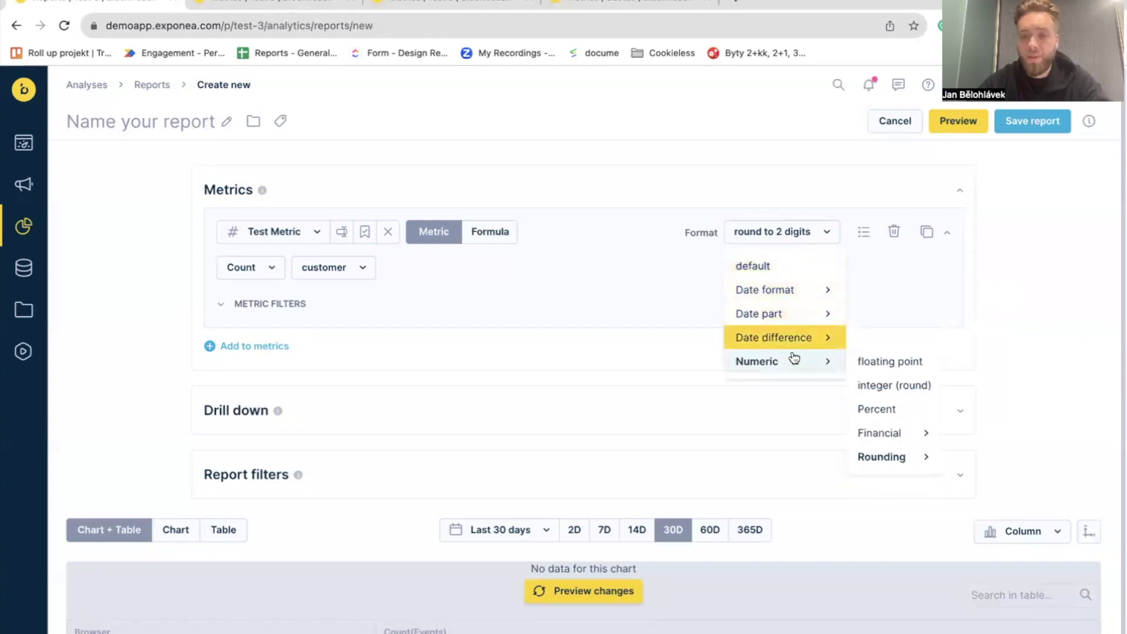
mouse_move(910, 439)
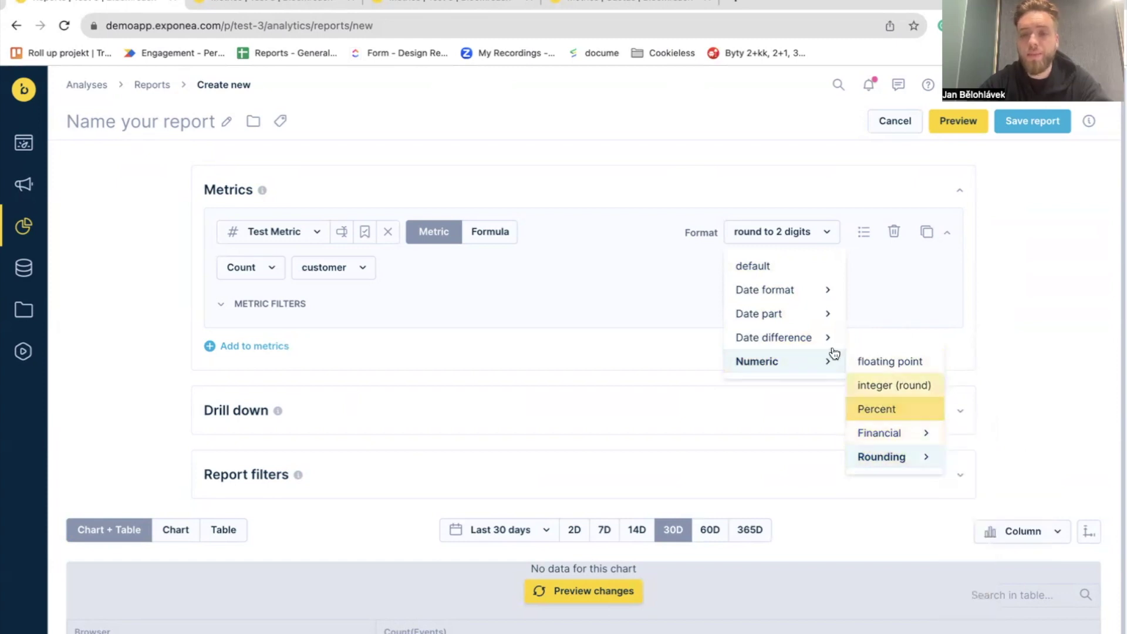
left_click(632, 197)
left_click(629, 196)
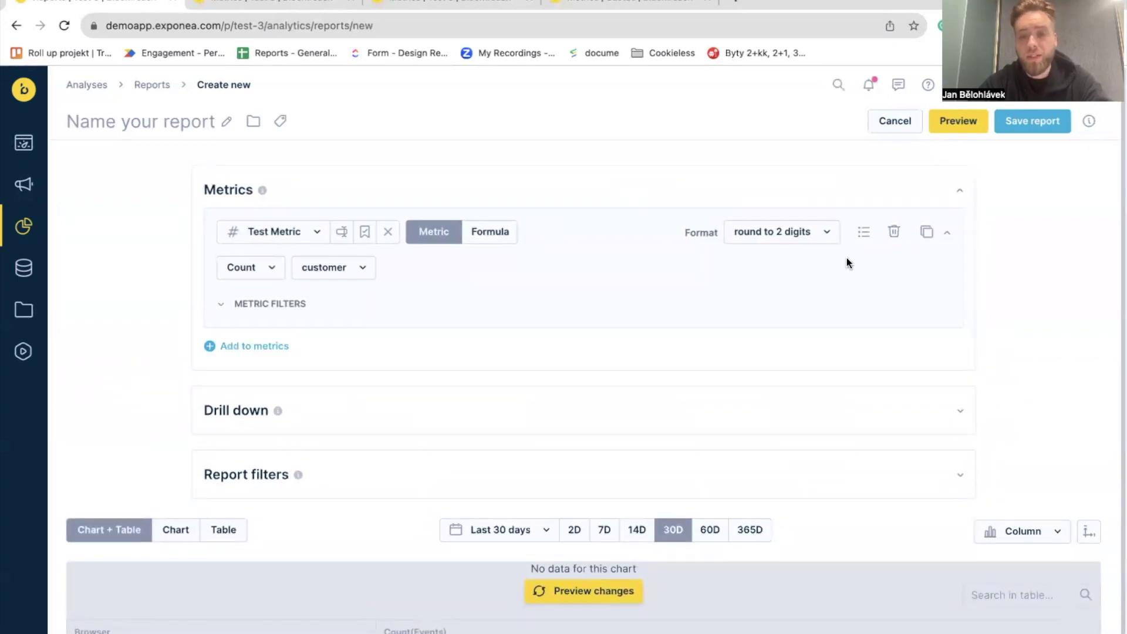
- Browse Test Metric's aggregation, show-value-as and visualization options, then collapse the metric
left_click(863, 233)
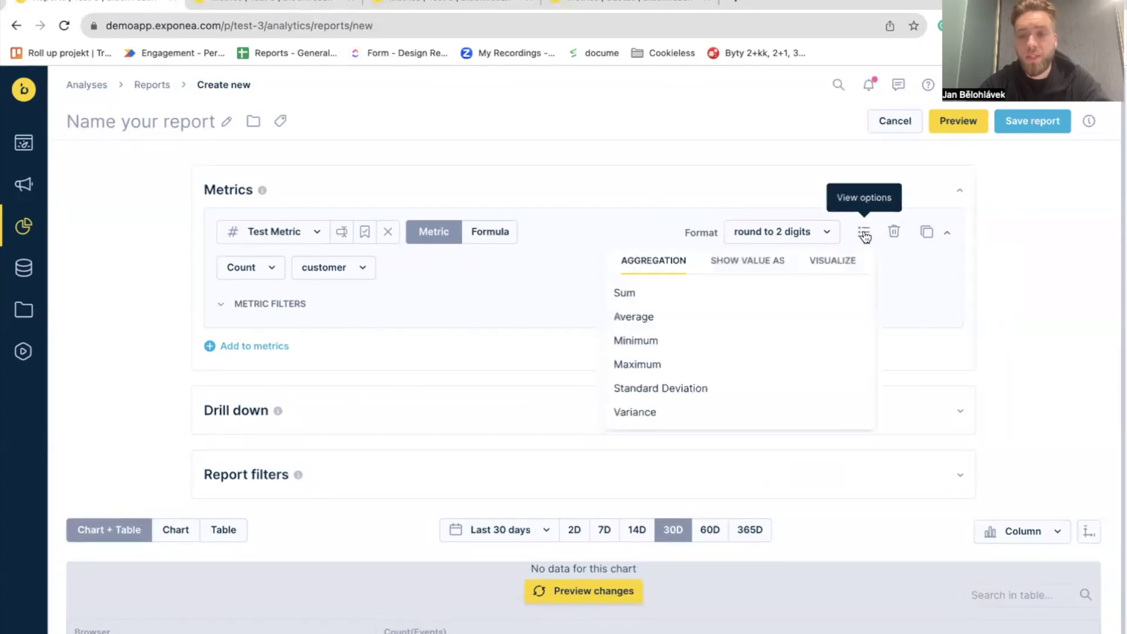
left_click(719, 262)
left_click(814, 271)
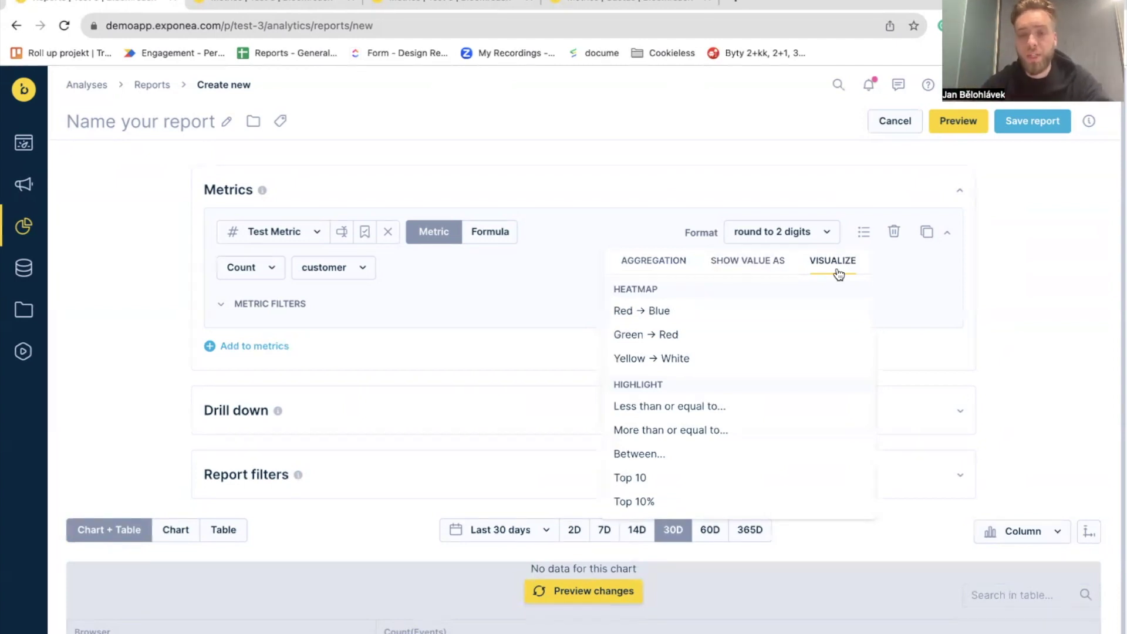
left_click(653, 265)
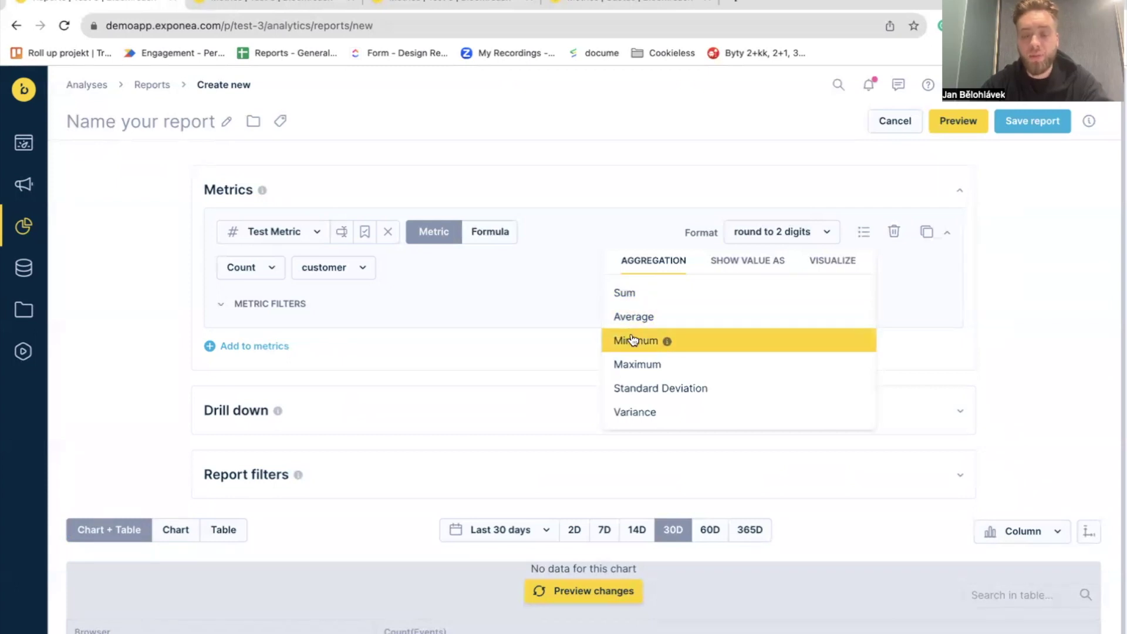
left_click(728, 261)
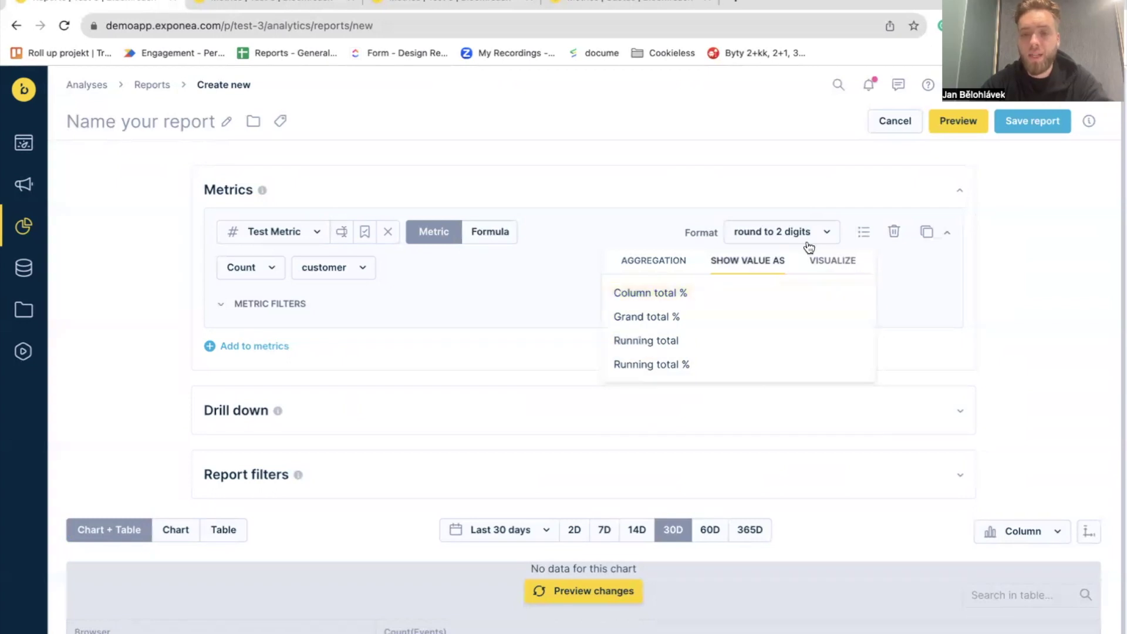
left_click(864, 232)
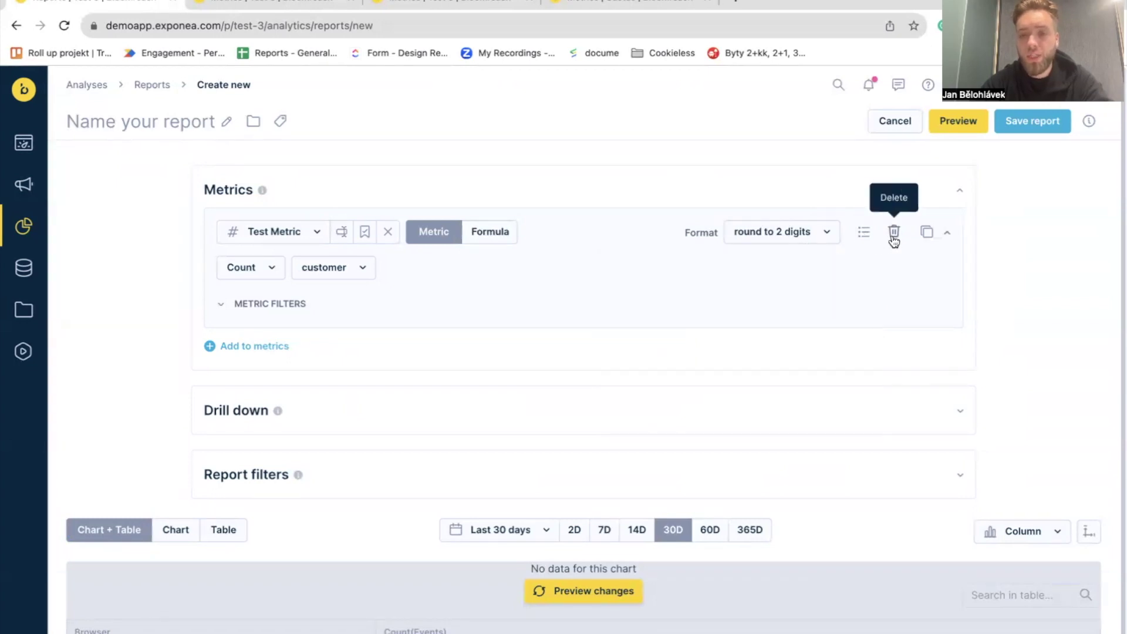
left_click(947, 237)
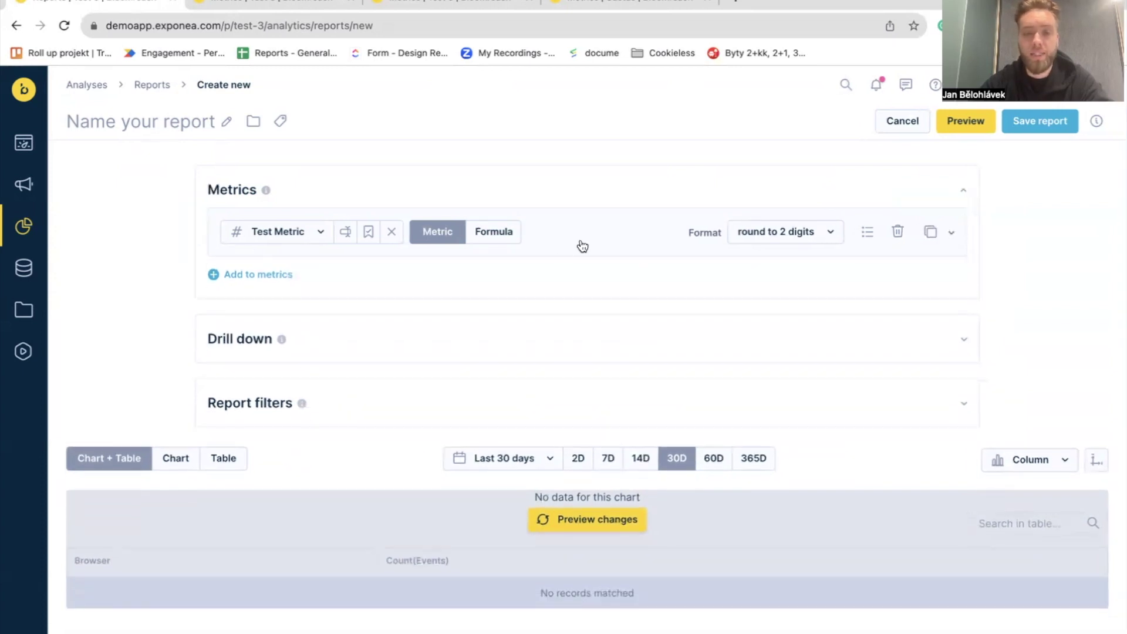
- Make Test Metric count session_start events instead of customers and reveal its metric filters
left_click(583, 246)
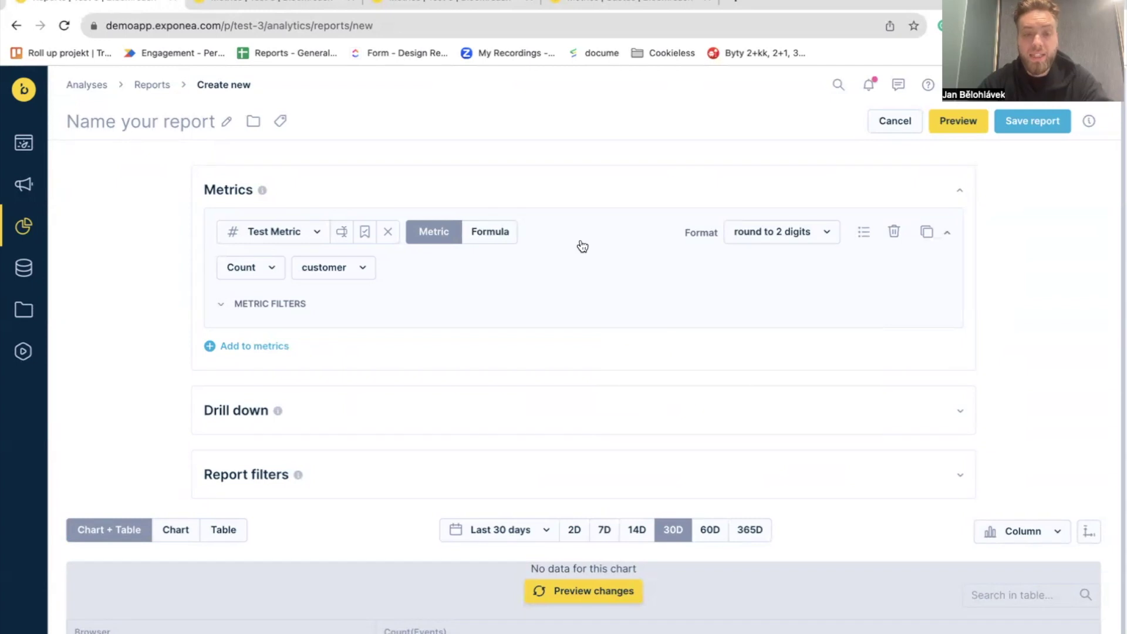
left_click(264, 265)
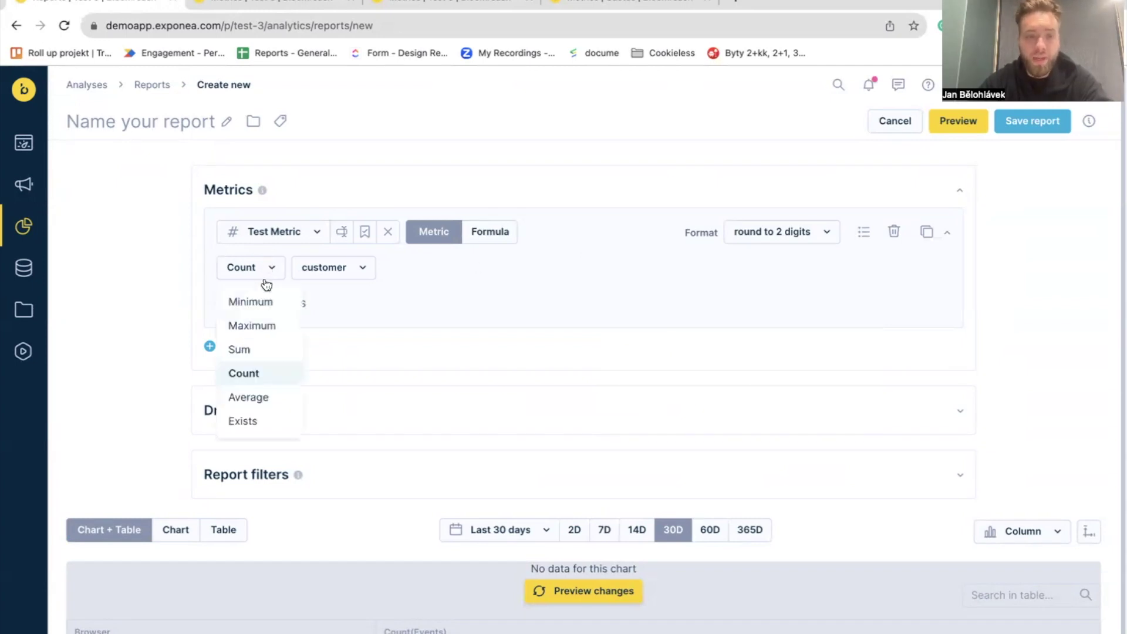
left_click(259, 265)
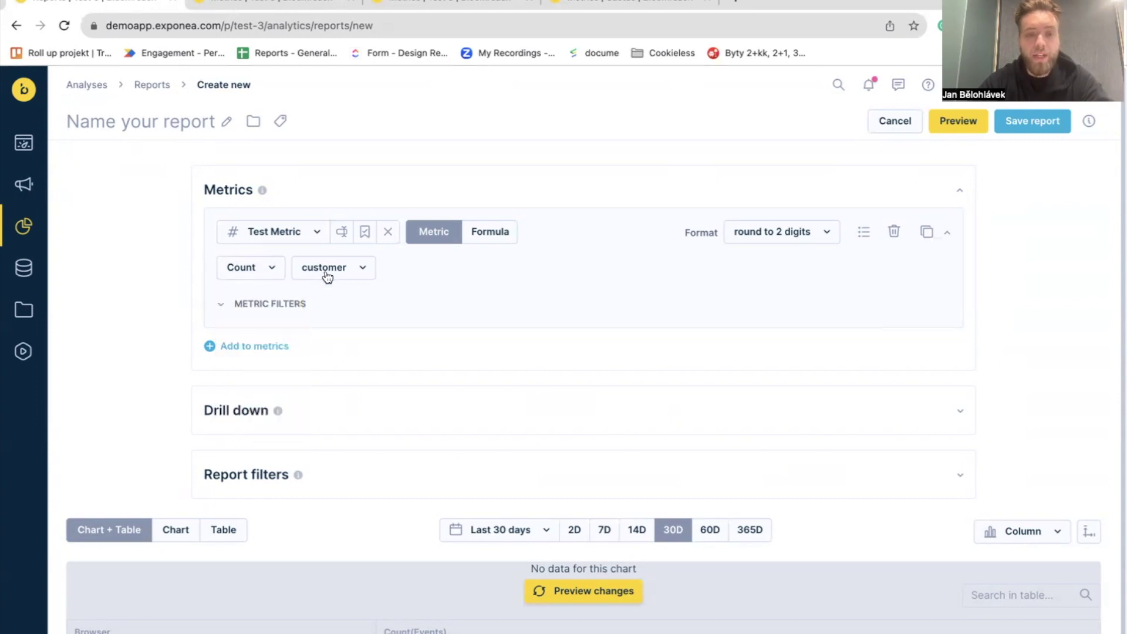
left_click(314, 272)
left_click(323, 324)
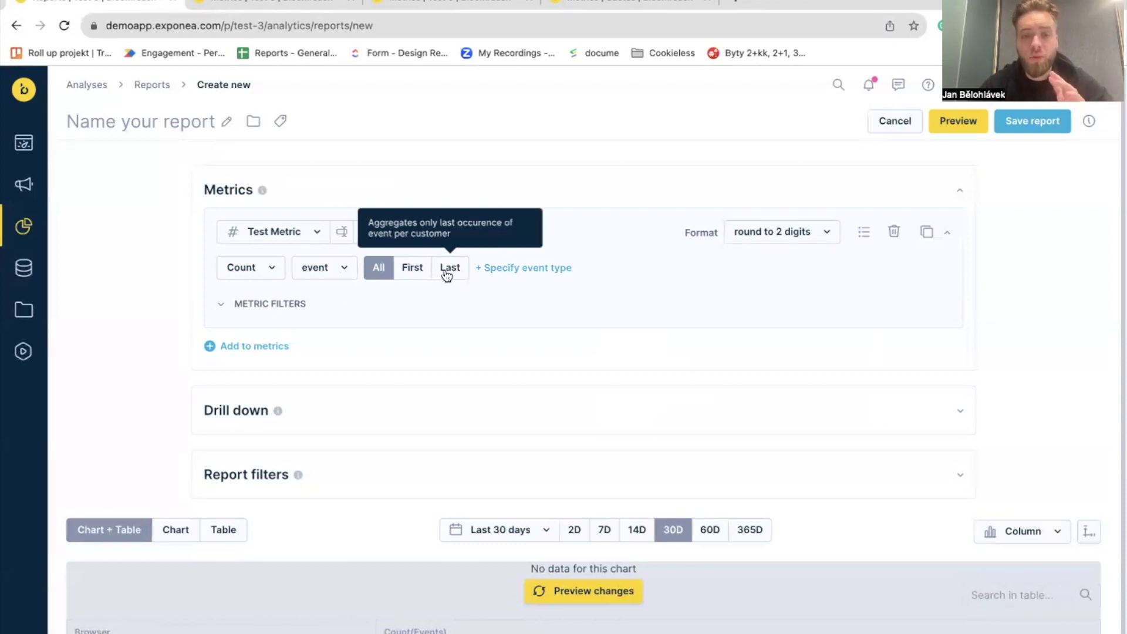
left_click(507, 273)
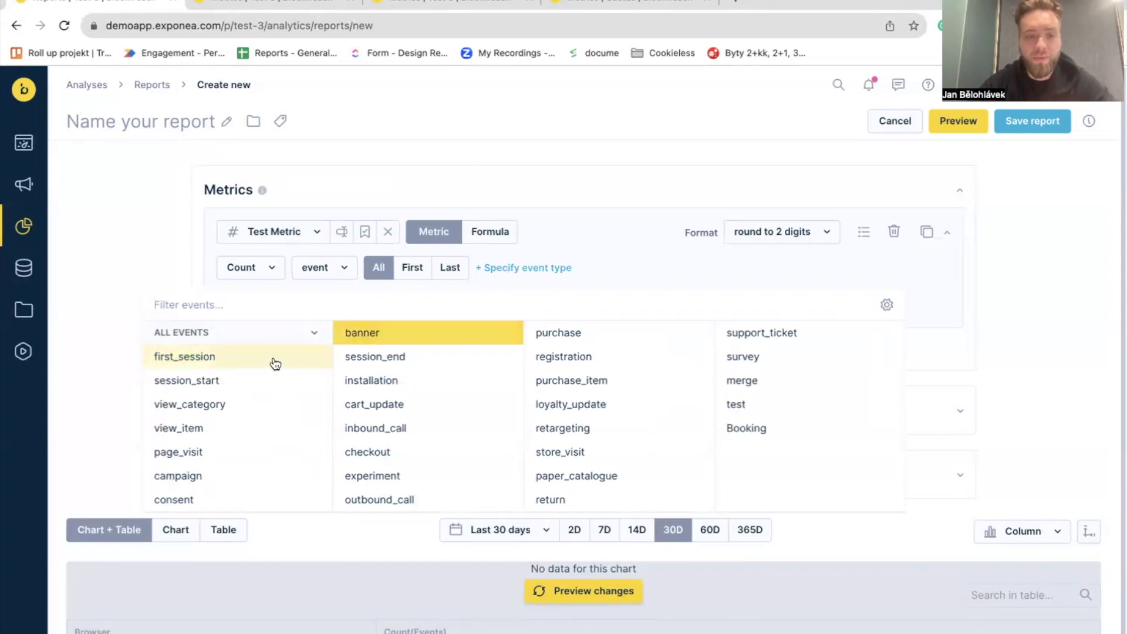
left_click(235, 382)
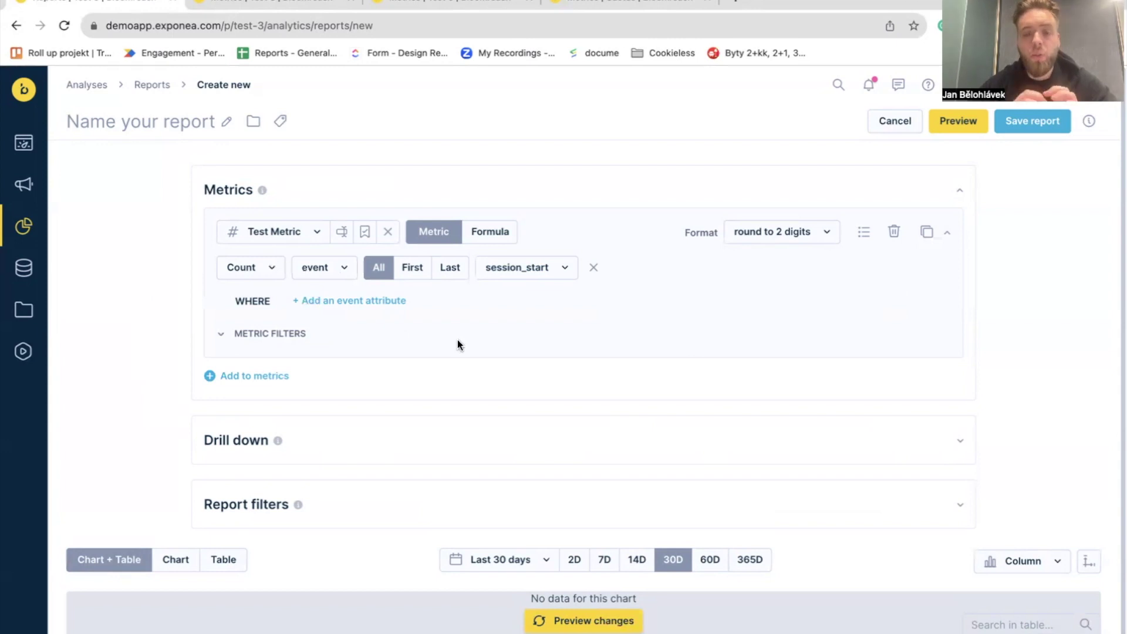
left_click(295, 334)
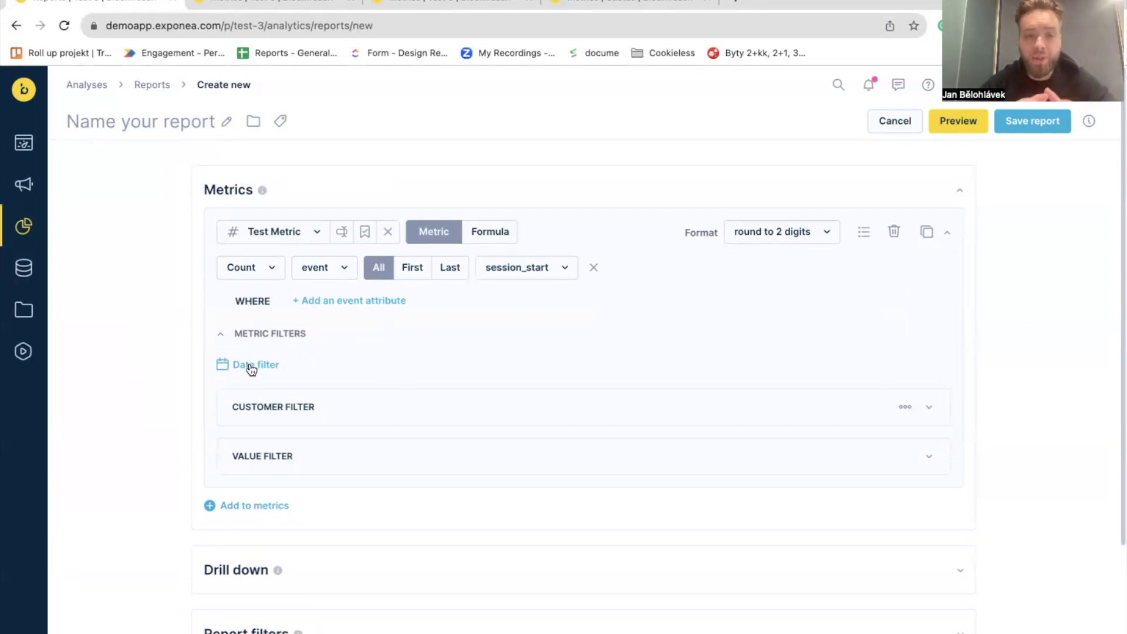
- Add a value filter condition on Test Metric: greater than 100
left_click(351, 414)
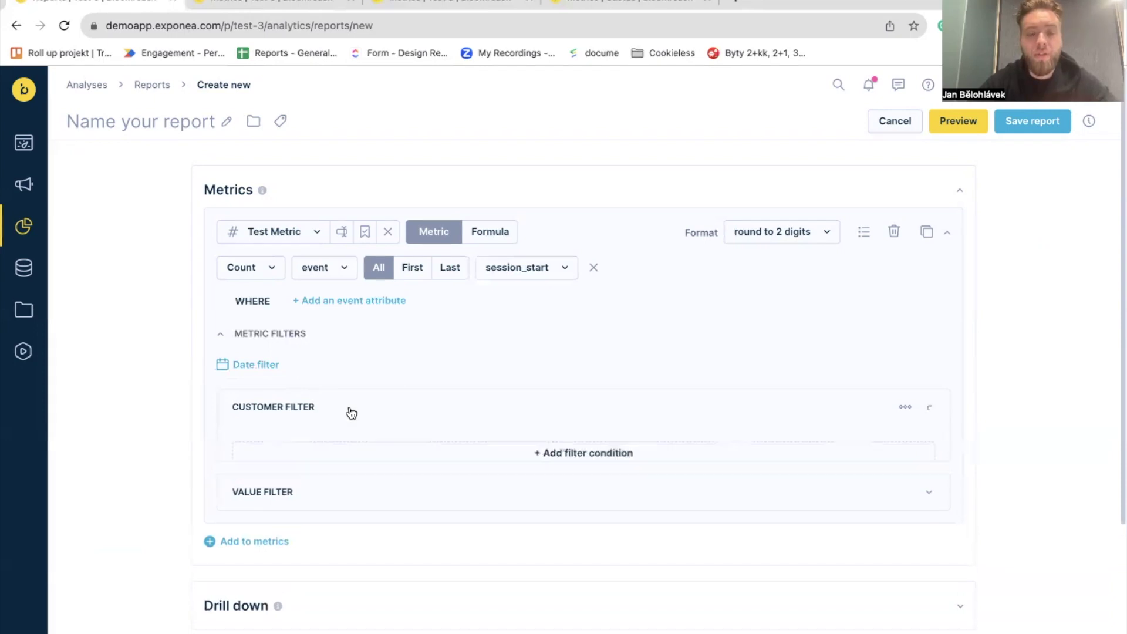
left_click(350, 414)
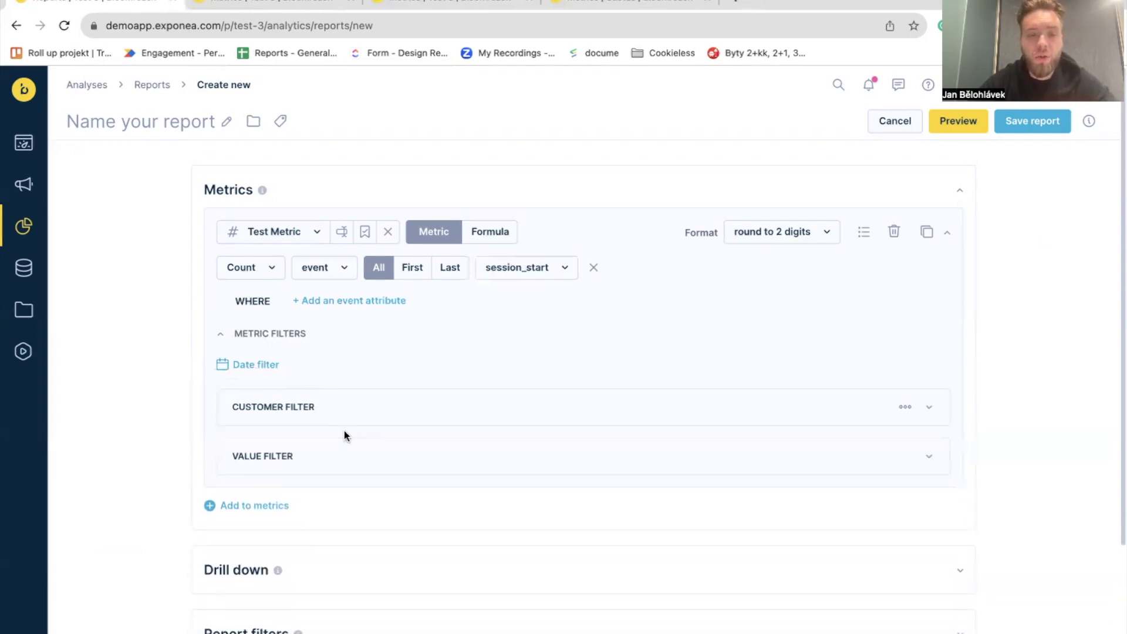
left_click(337, 463)
left_click(357, 506)
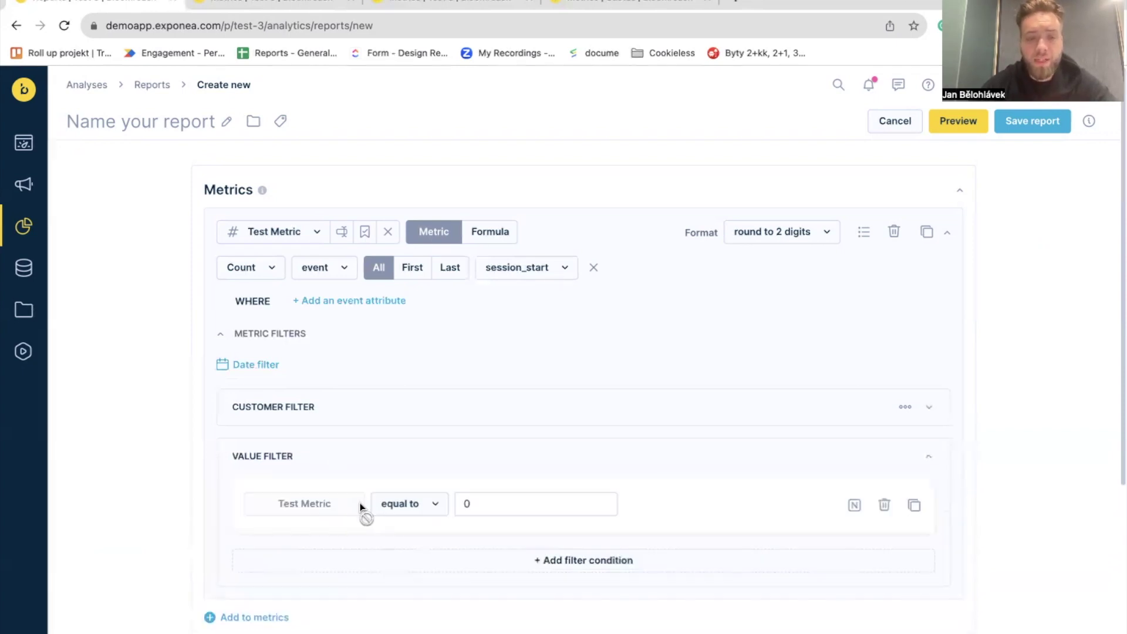
left_click(434, 505)
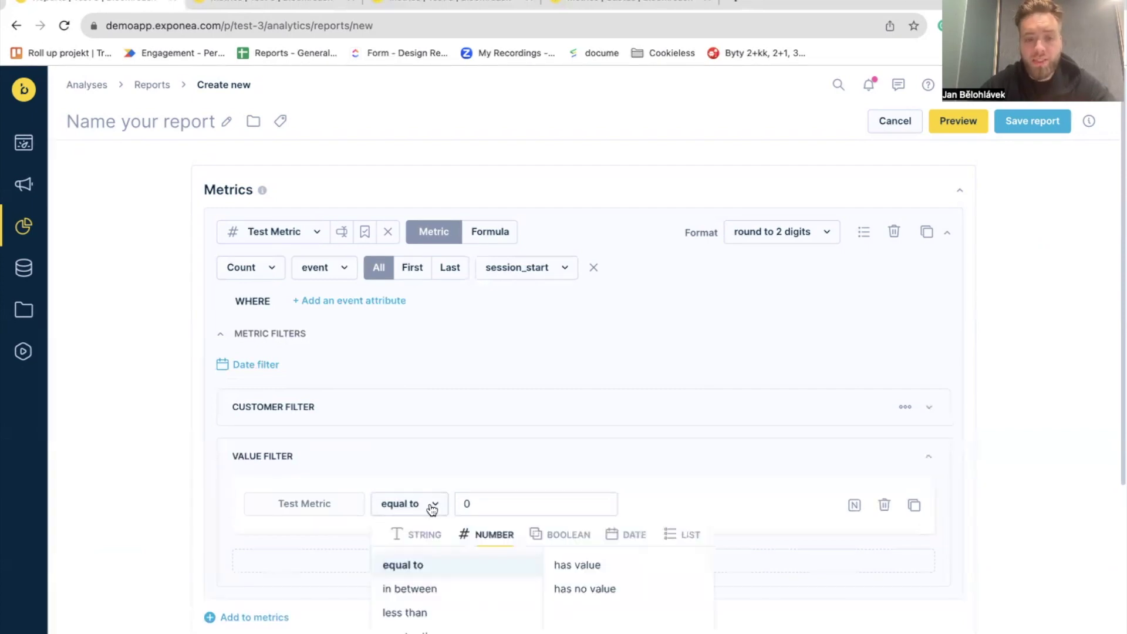
left_click(421, 628)
left_click(526, 505)
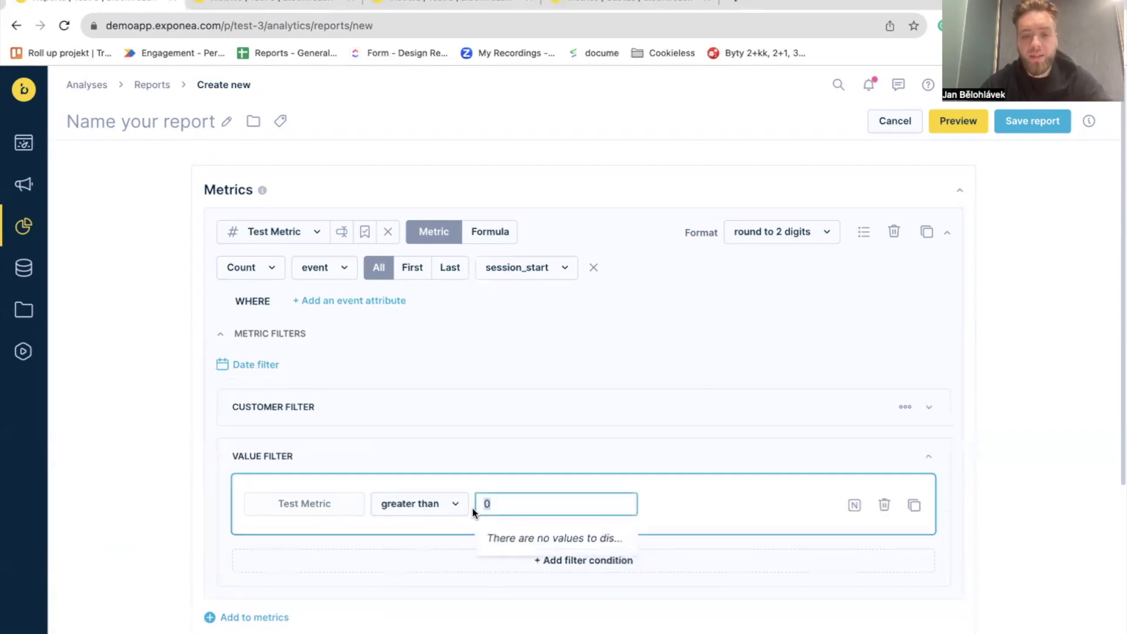
key("BackSpace")
type("100")
left_click(973, 455)
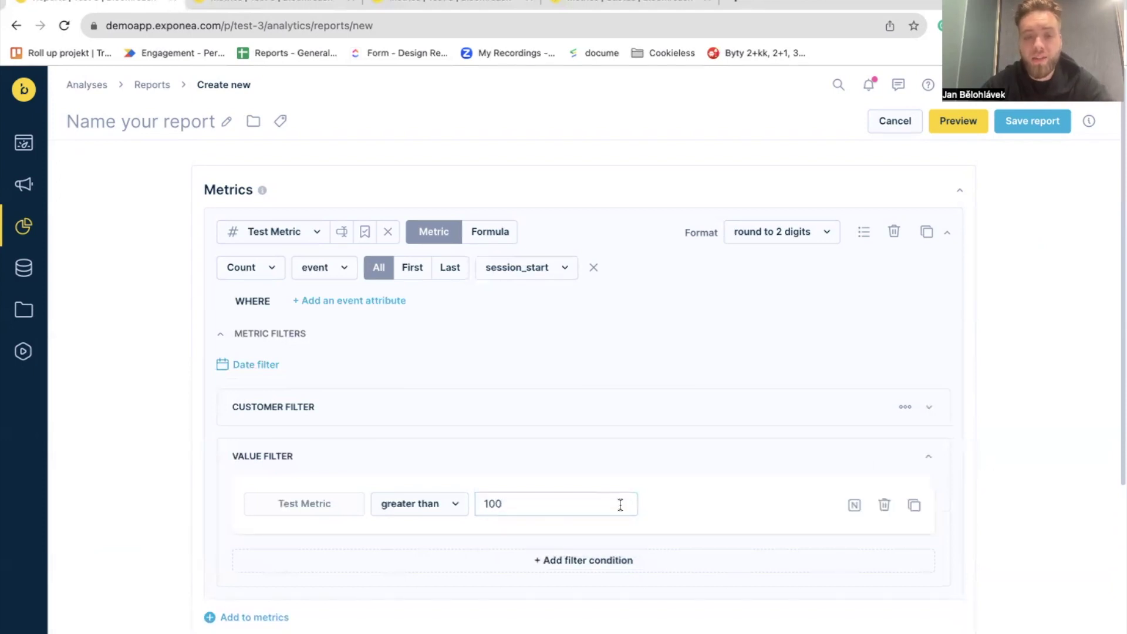
- Delete the greater-than-100 condition and remove the session_start event type
left_click_drag(502, 504, 485, 505)
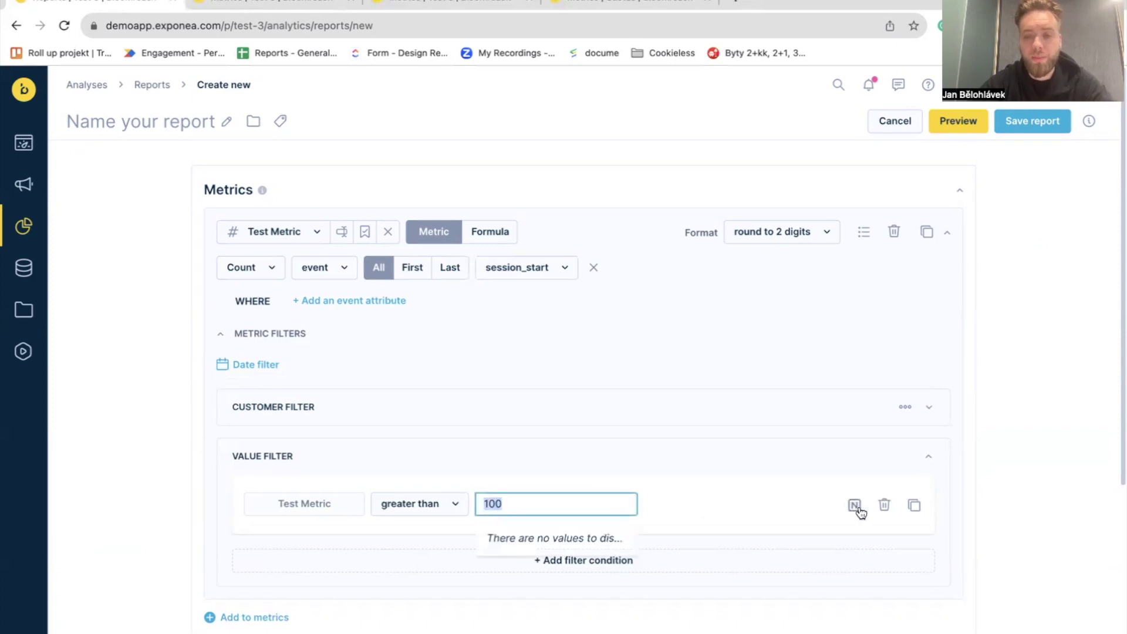
left_click(883, 504)
left_click(724, 458)
left_click(594, 269)
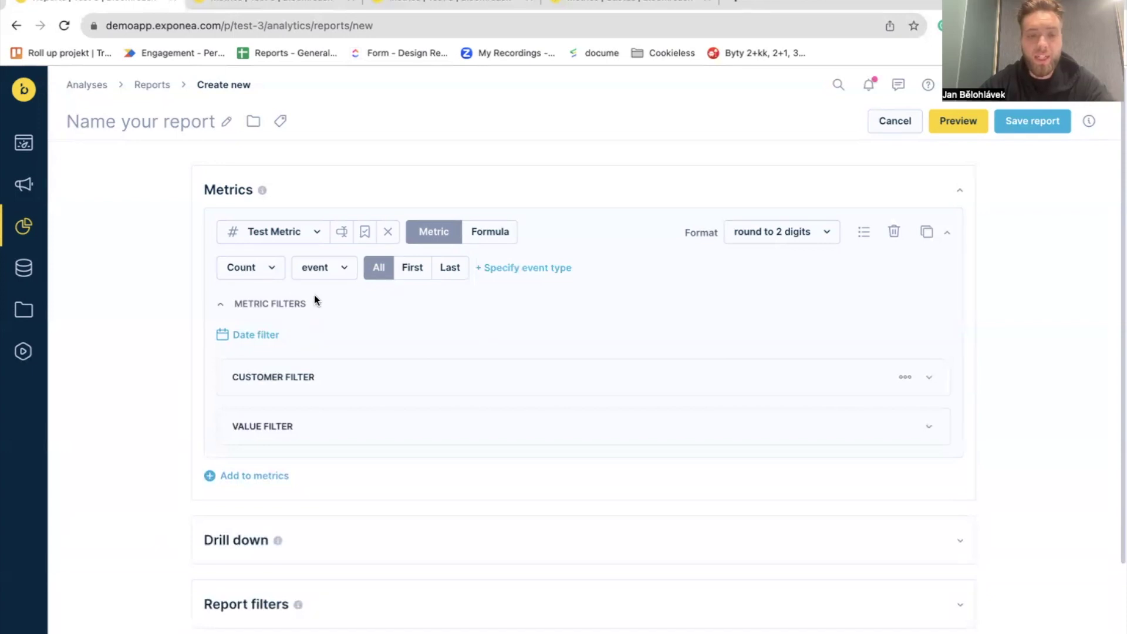
- Set the row drill-down to the customer attribute country
left_click(630, 264)
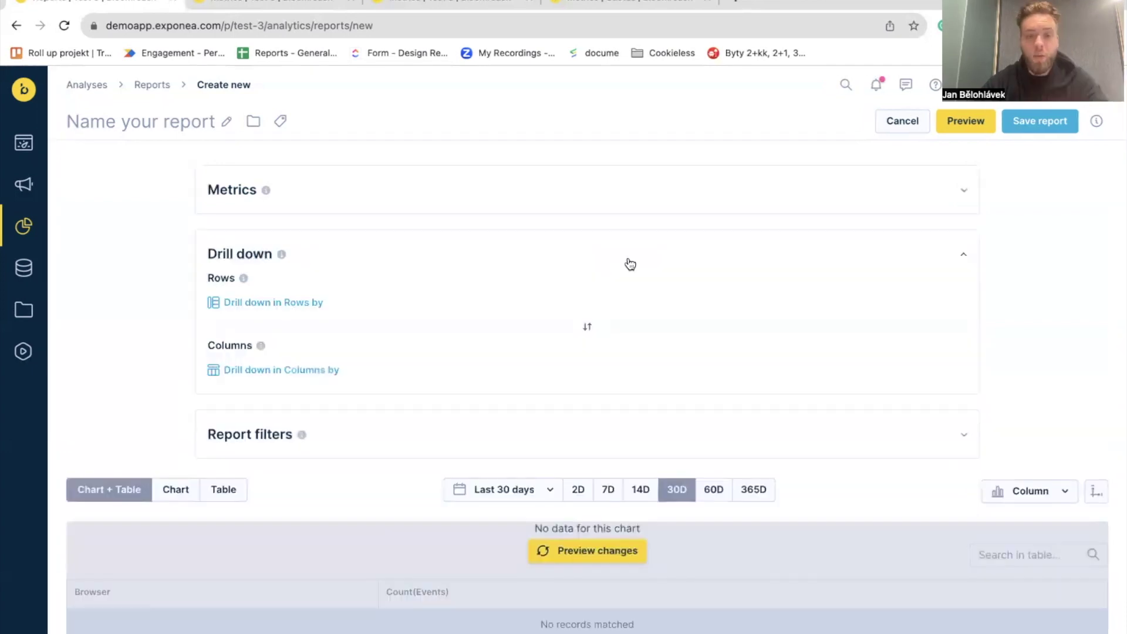
left_click(269, 305)
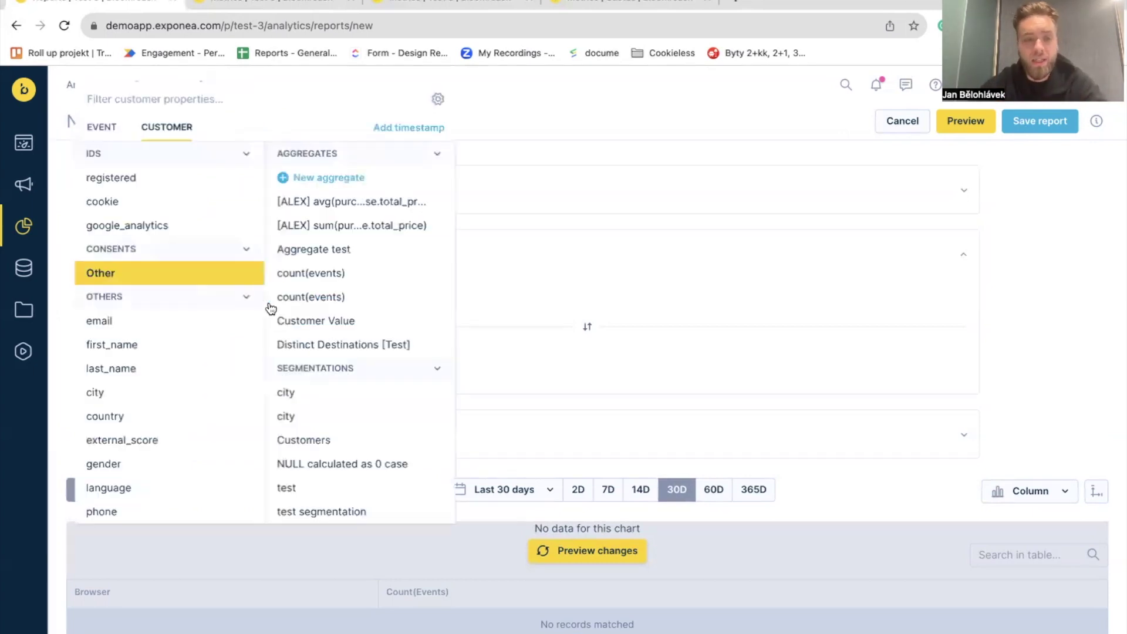
left_click(521, 121)
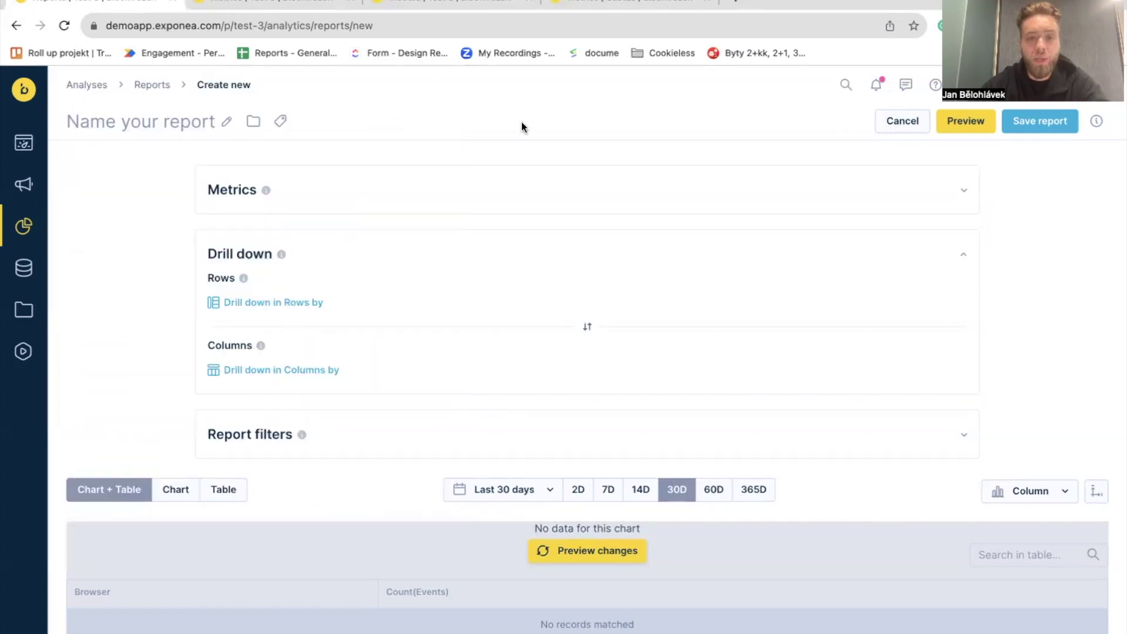
left_click(491, 196)
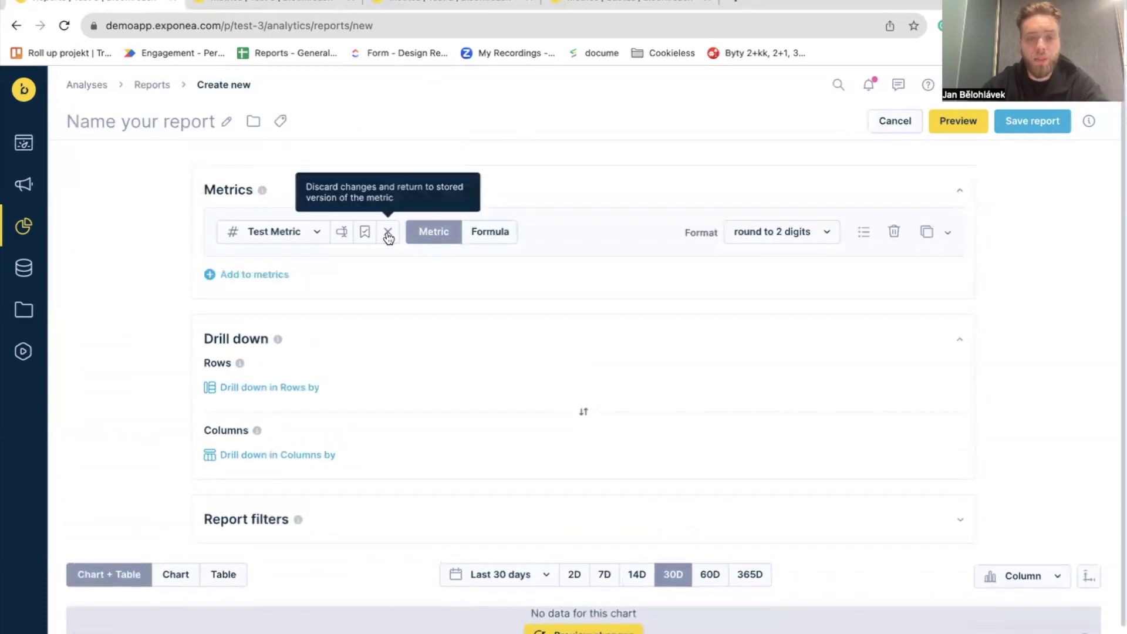
left_click(268, 388)
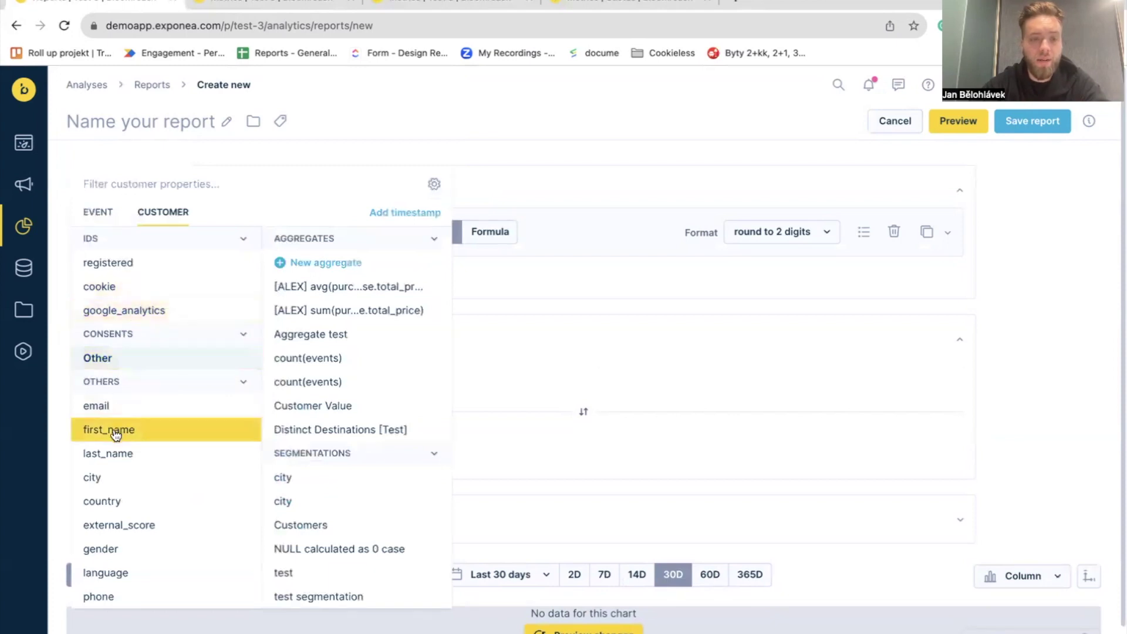
left_click(105, 502)
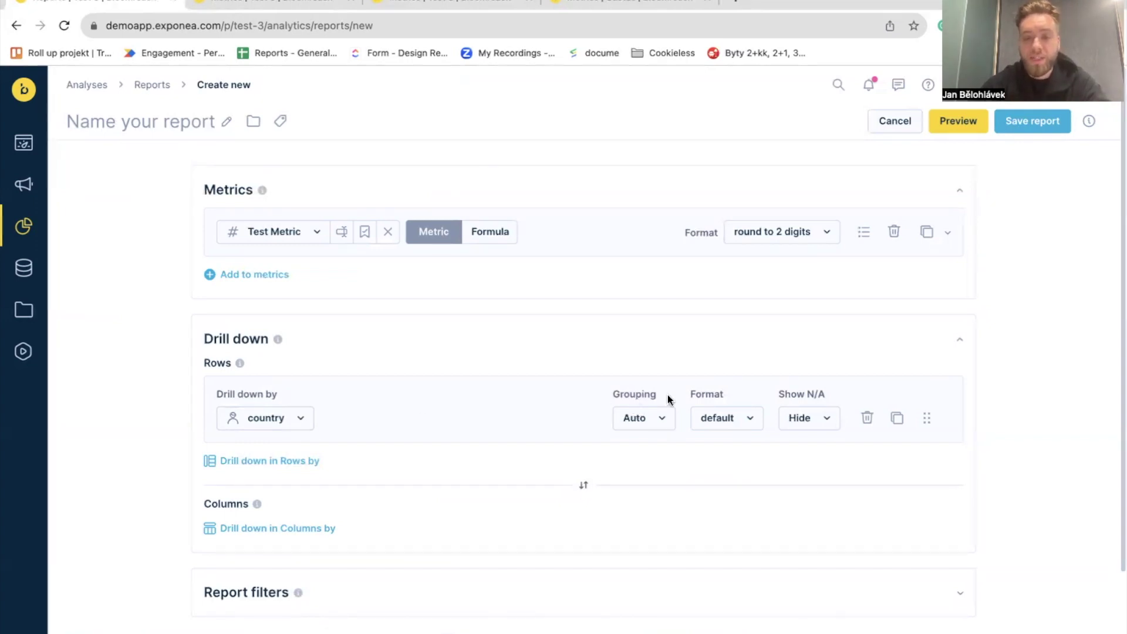
left_click(664, 417)
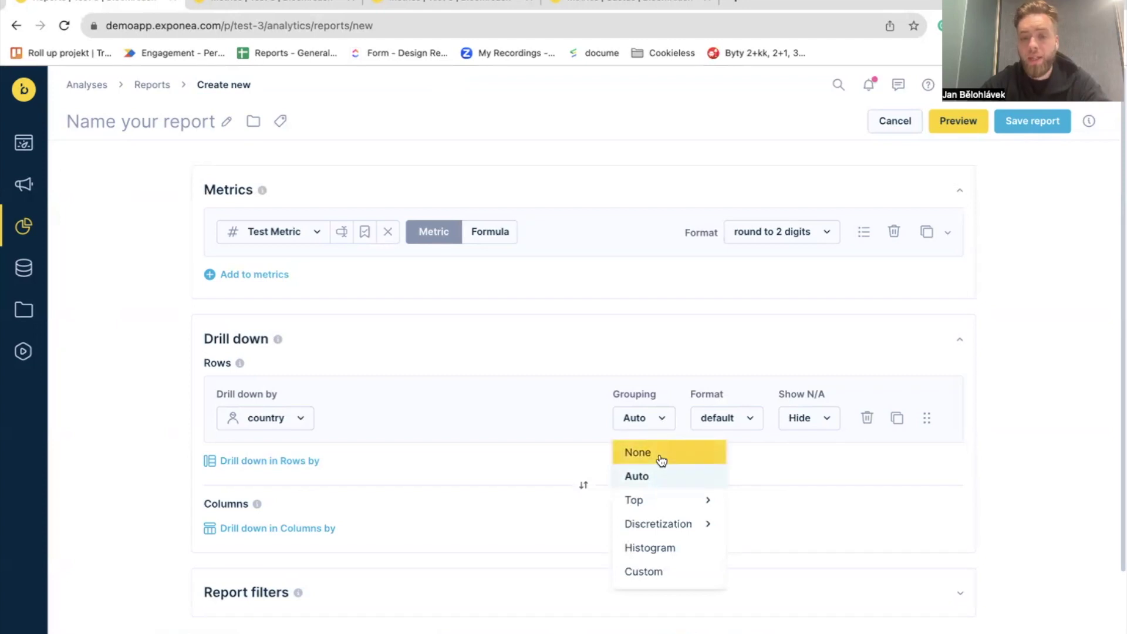
mouse_move(679, 504)
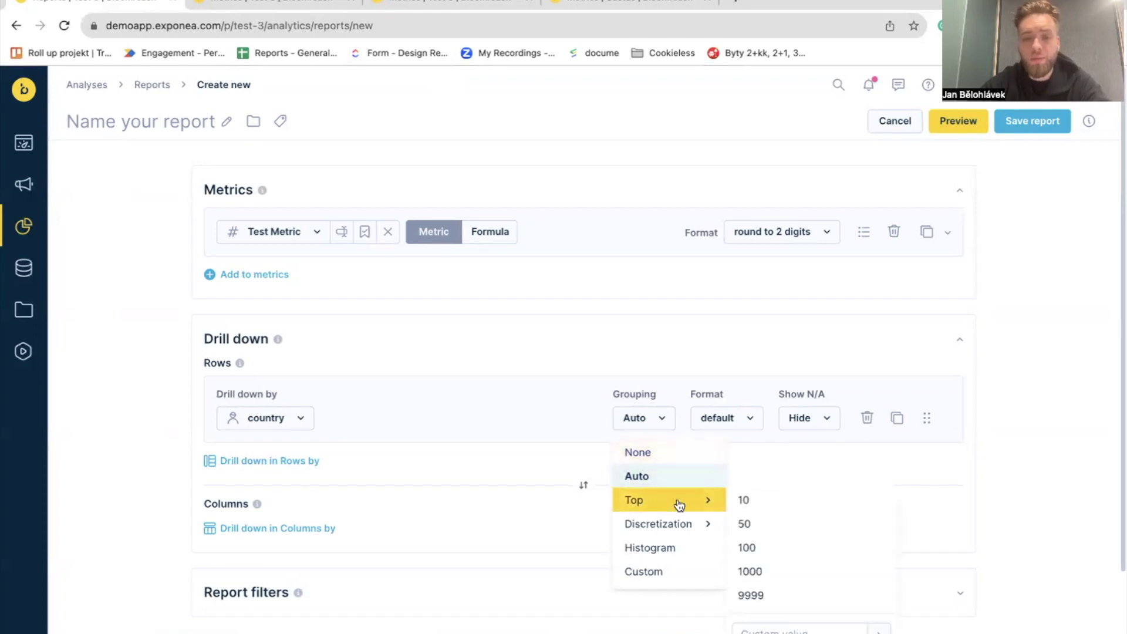
left_click(747, 417)
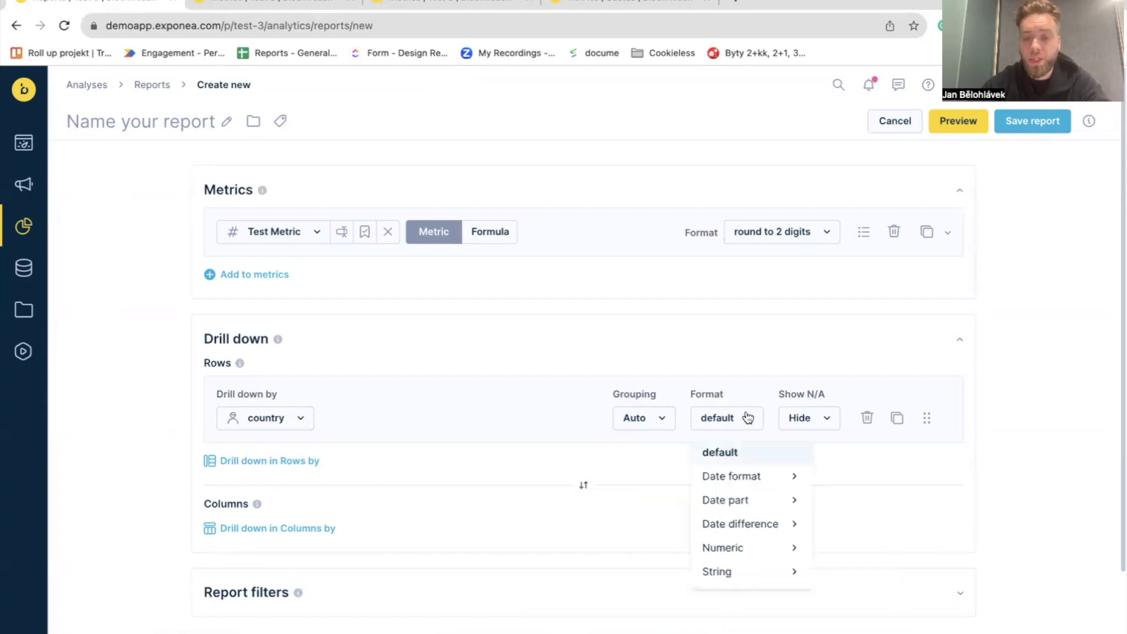
left_click(747, 417)
left_click(820, 421)
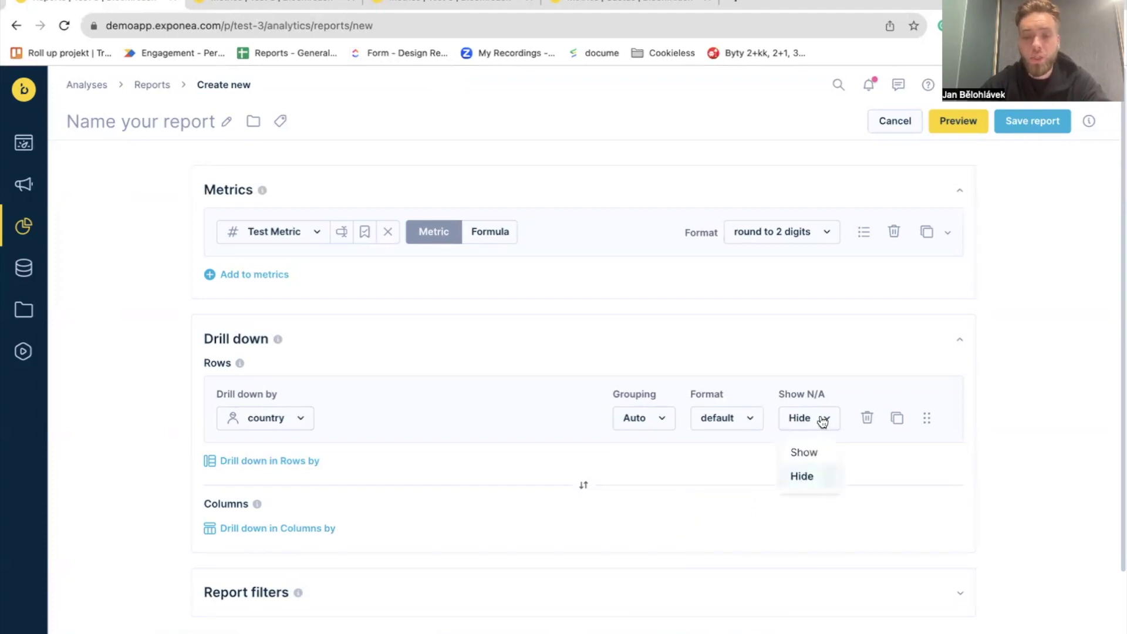
left_click(823, 429)
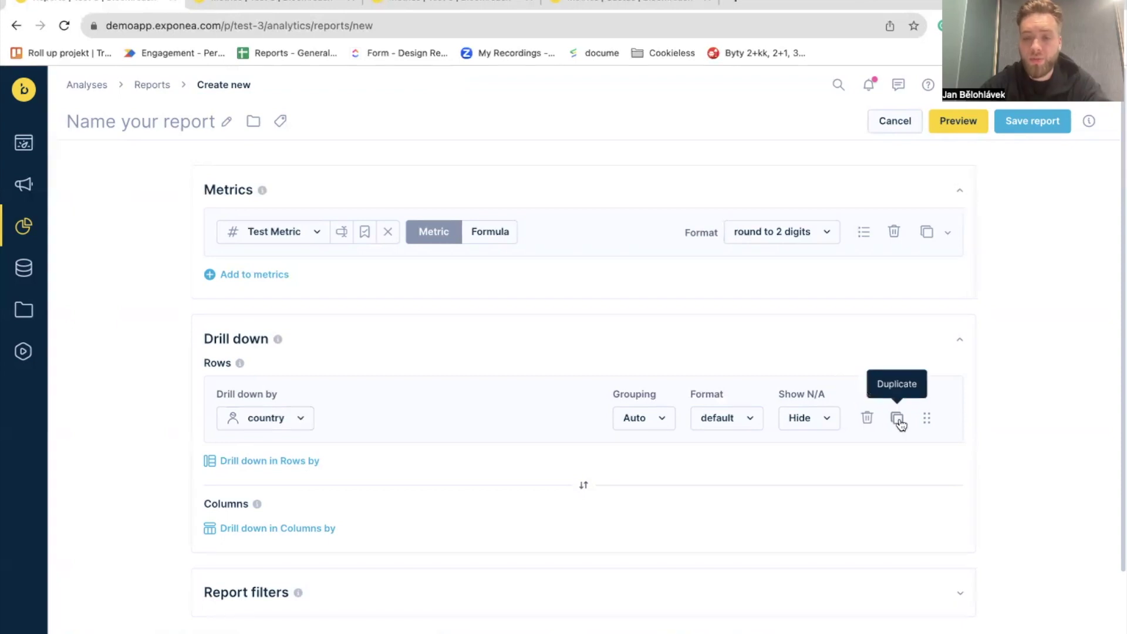
- Add a column drill-down by customer city and check the resulting chart and table
left_click(315, 532)
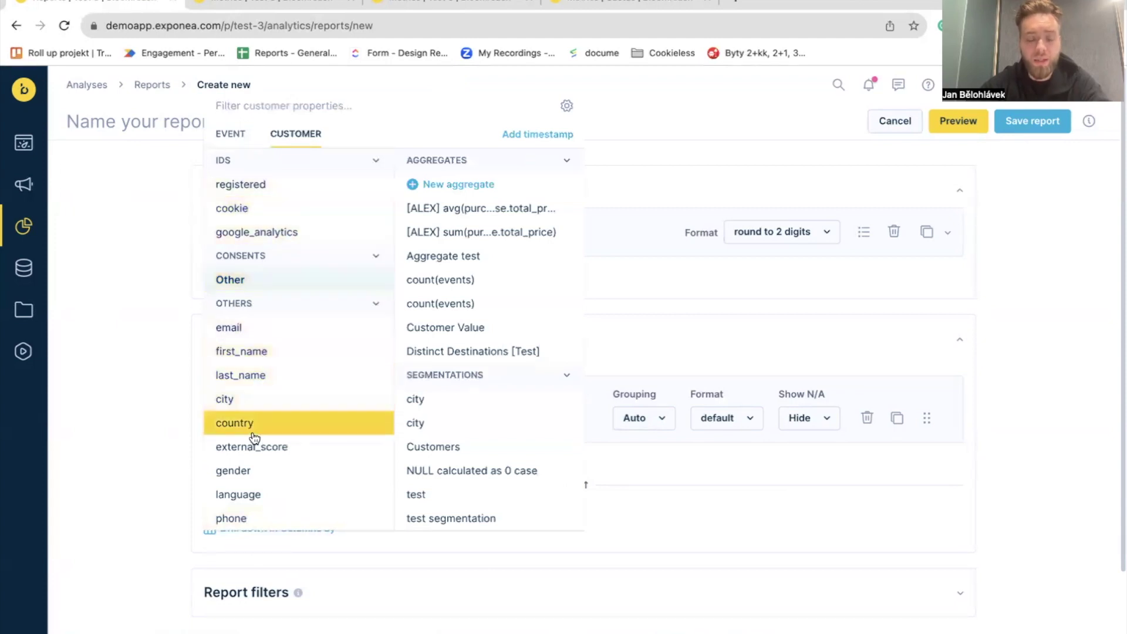
left_click(251, 400)
scroll(480, 426, "down", 10)
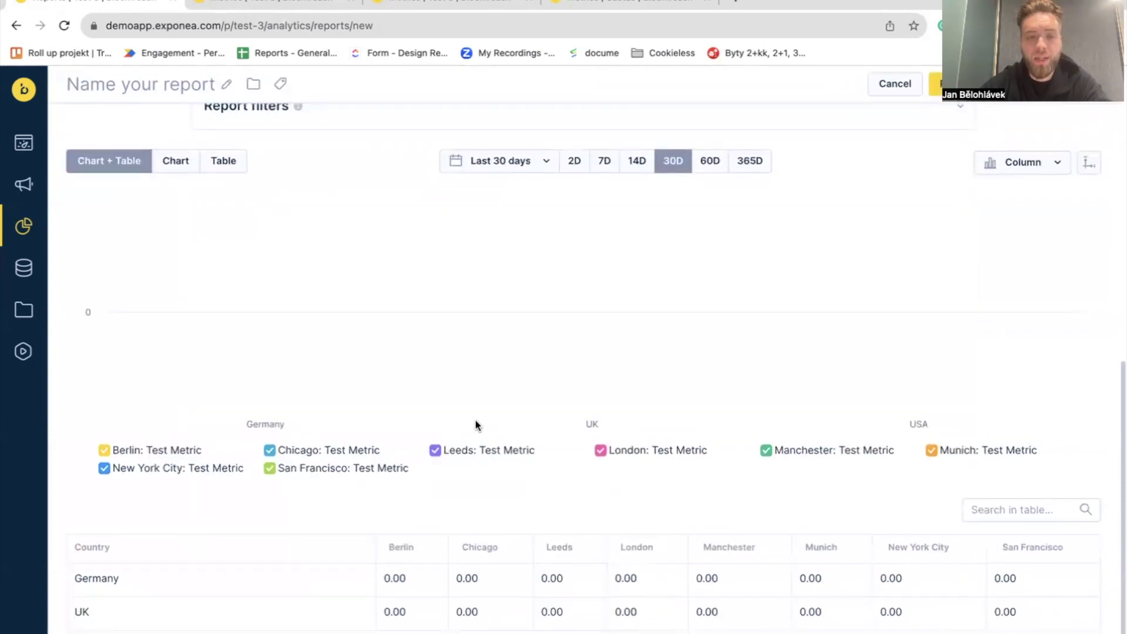
scroll(480, 426, "up", 8)
scroll(274, 329, "down", 8)
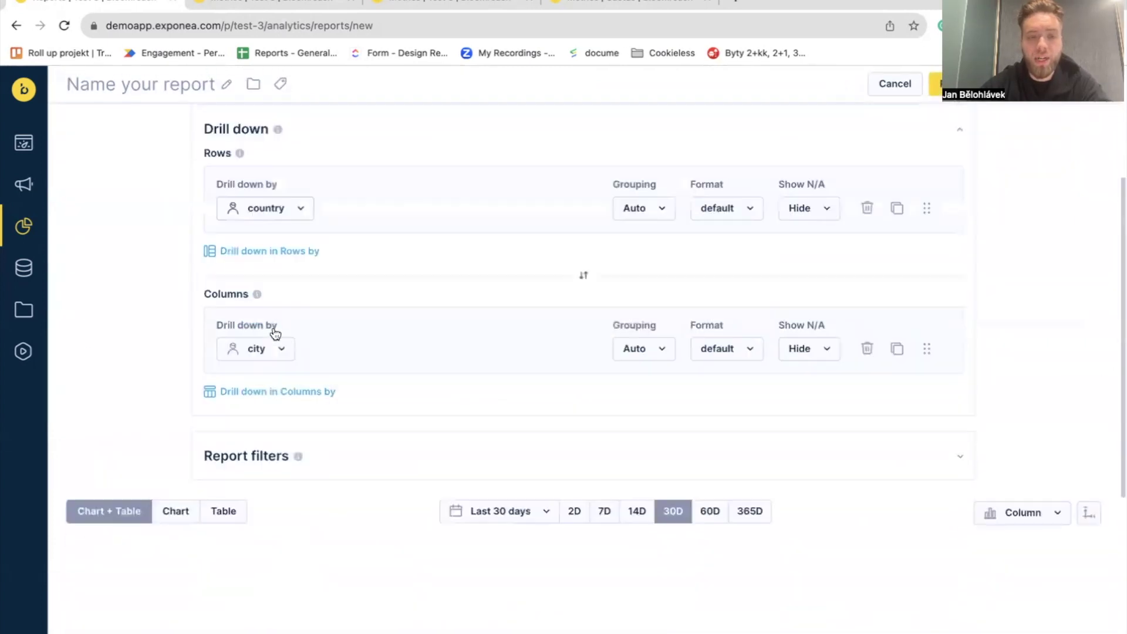
scroll(307, 416, "up", 5)
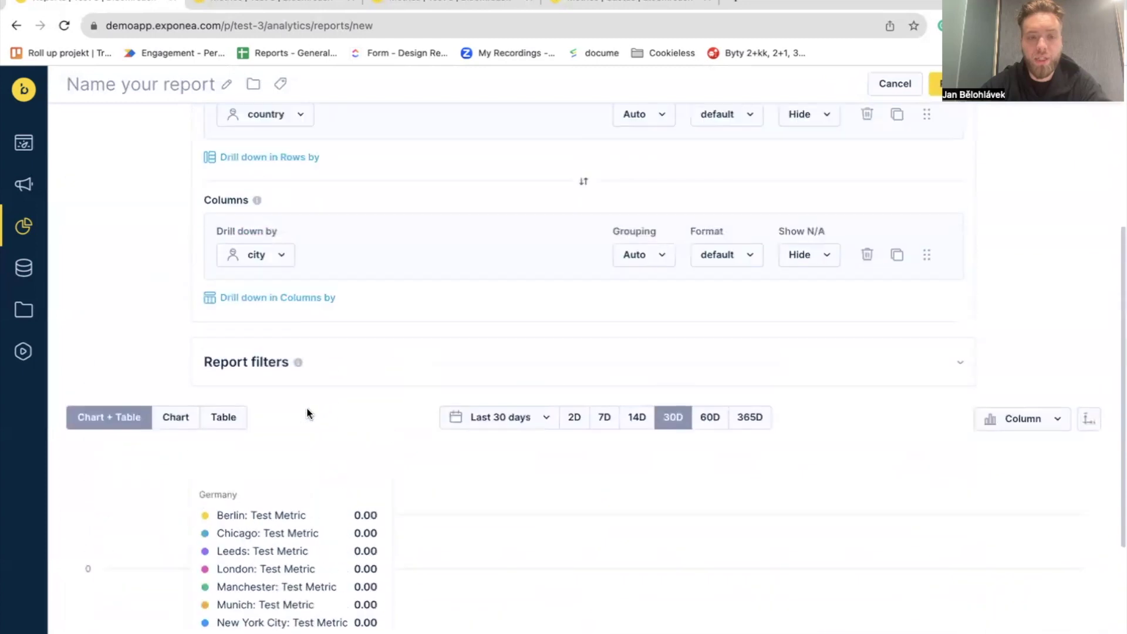
scroll(401, 437, "down", 5)
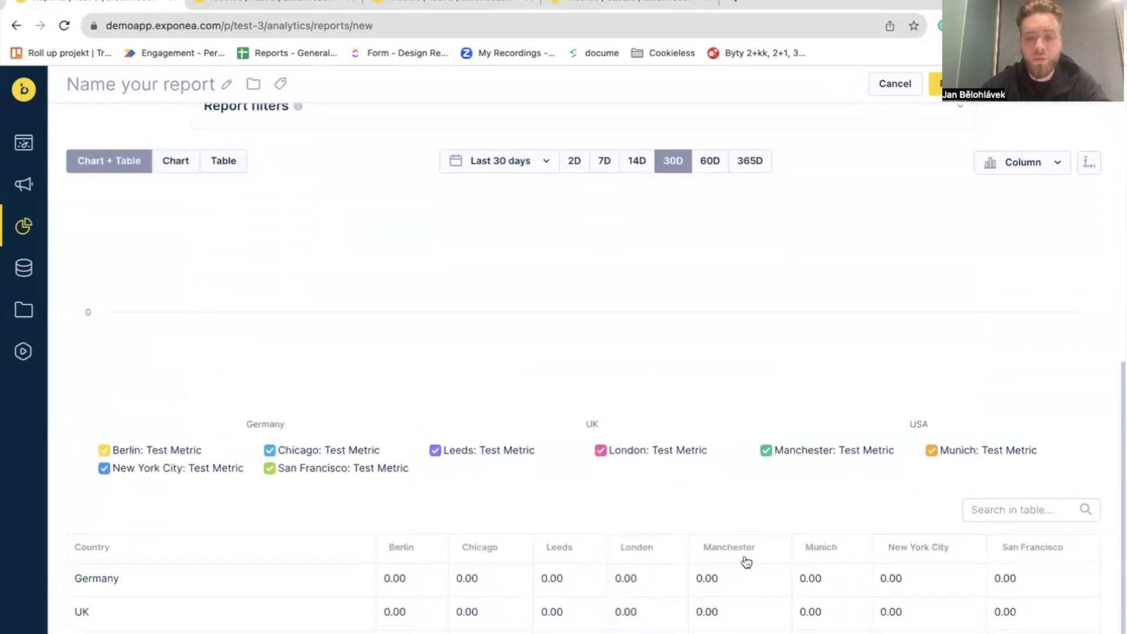
scroll(672, 416, "up", 5)
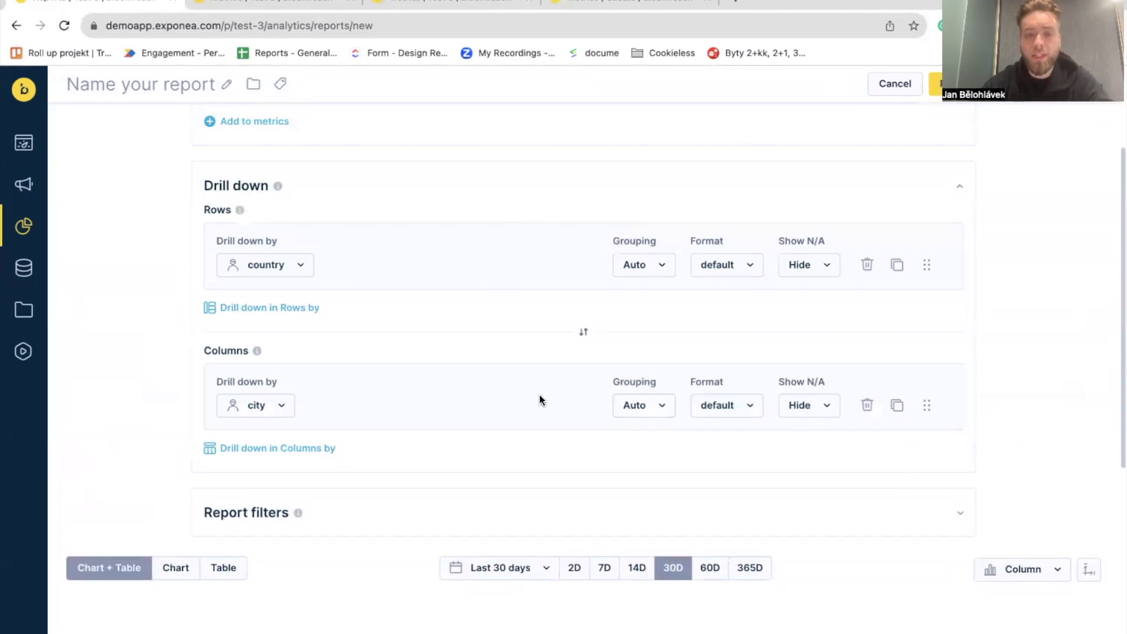
- Replace the country row breakdown with event property campaign › action_name, converted to a sum aggregate
left_click(291, 267)
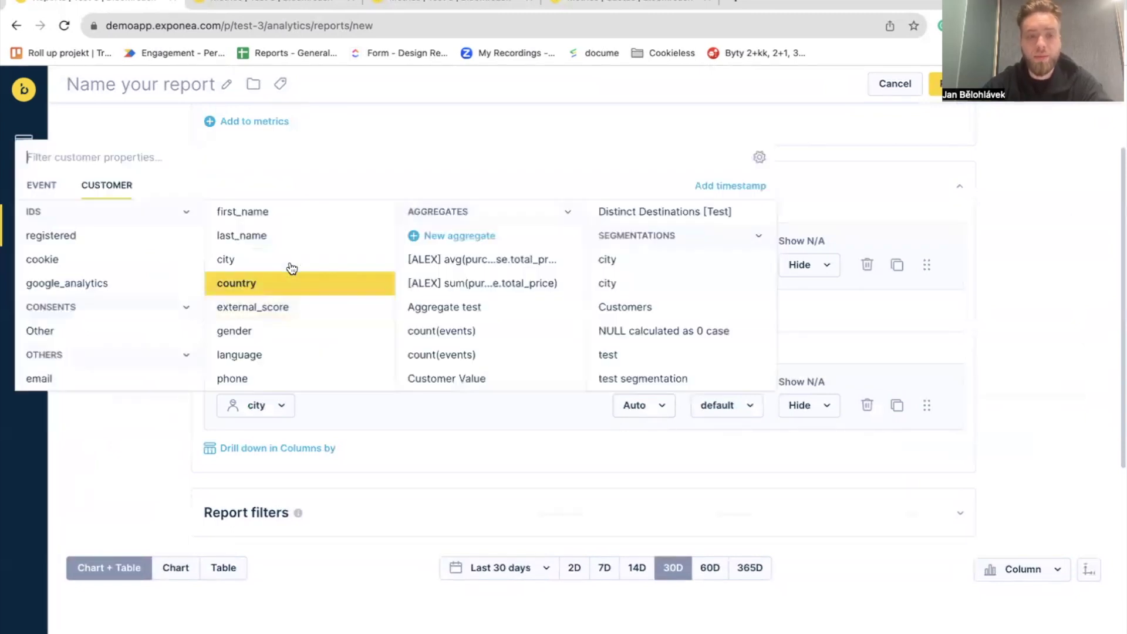
left_click(47, 186)
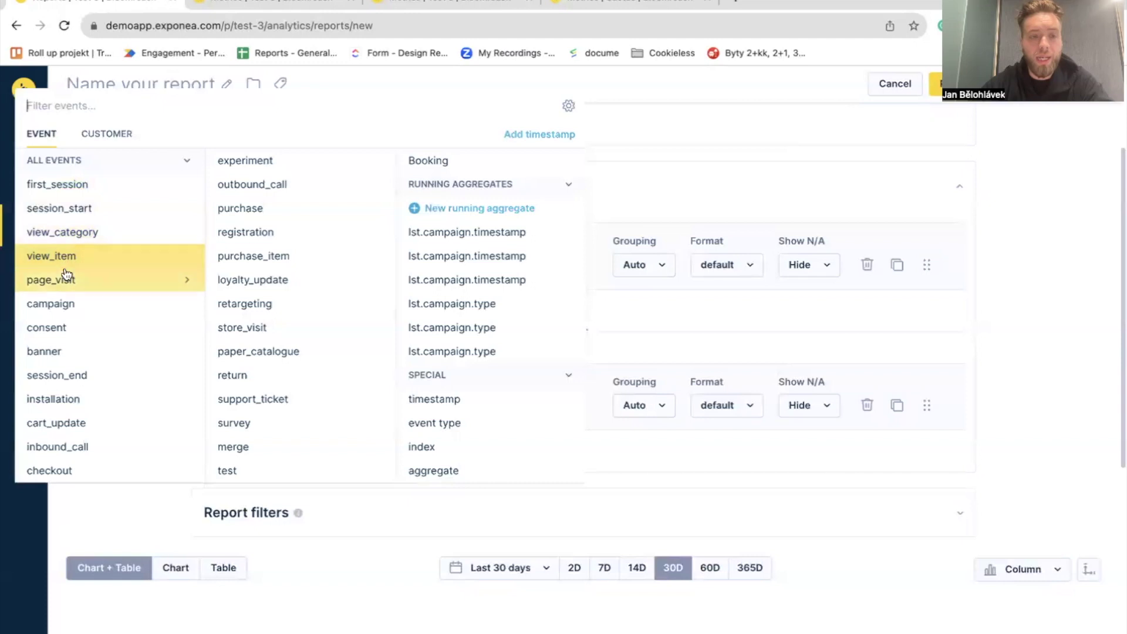
left_click(64, 302)
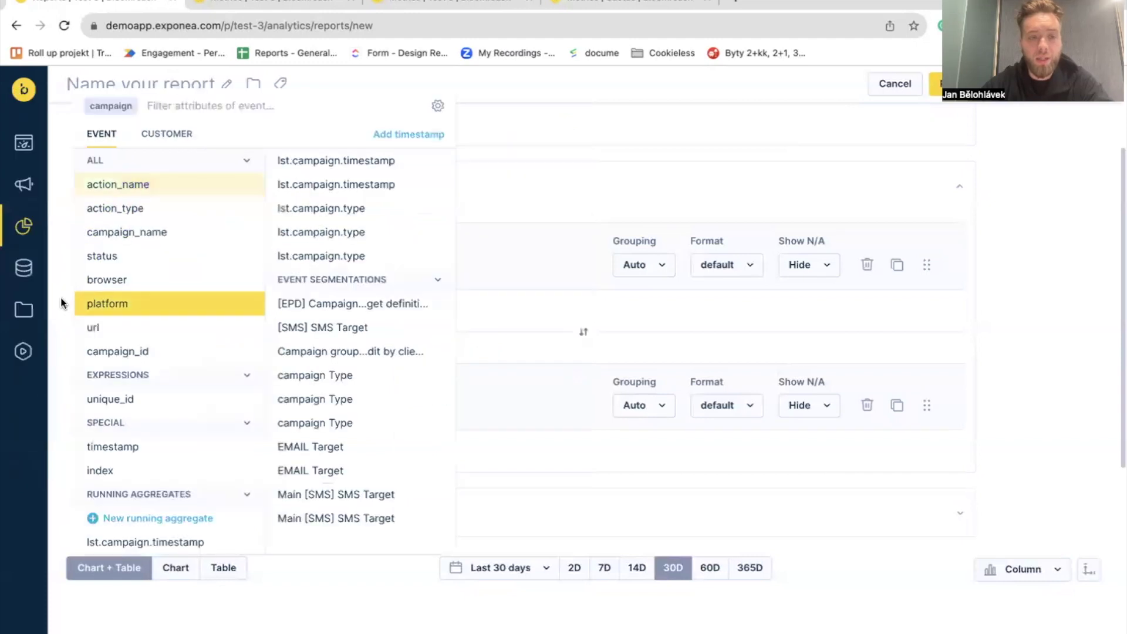
left_click(129, 186)
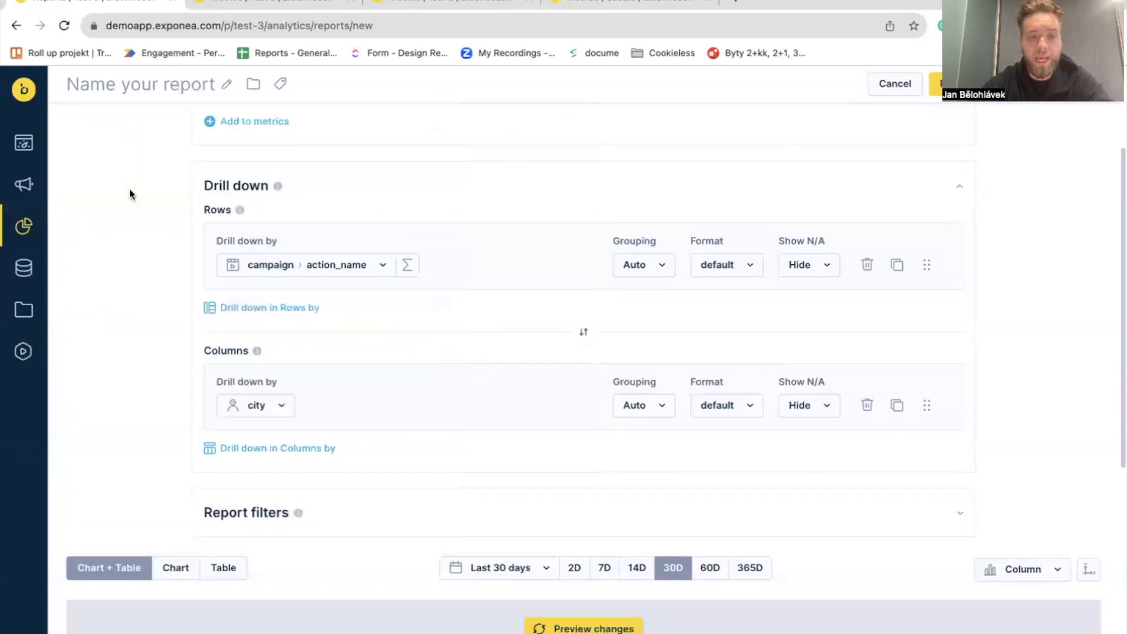
left_click(408, 267)
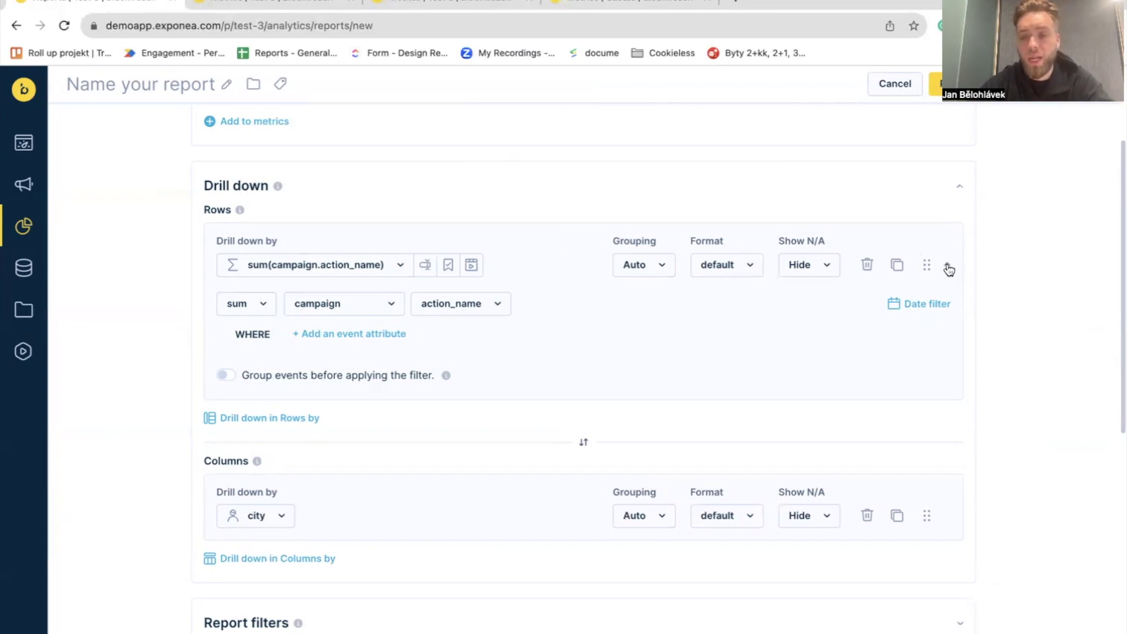
- Toggle the sum(campaign.action_name) details closed and open, then collapse the Drill down section
left_click(558, 269)
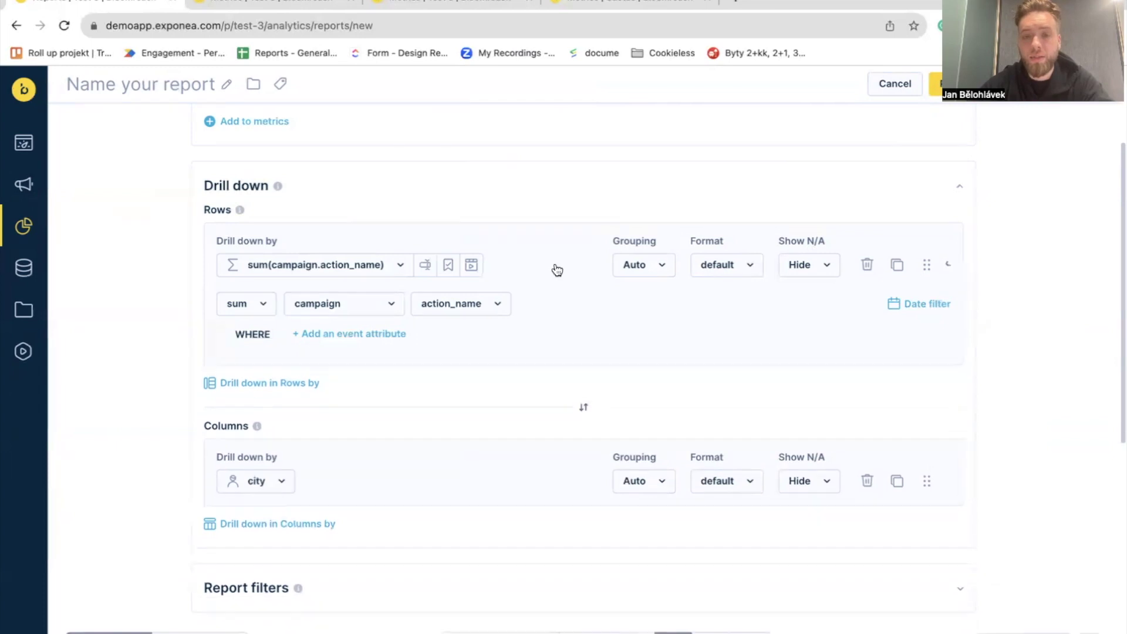
left_click(557, 270)
left_click(557, 270)
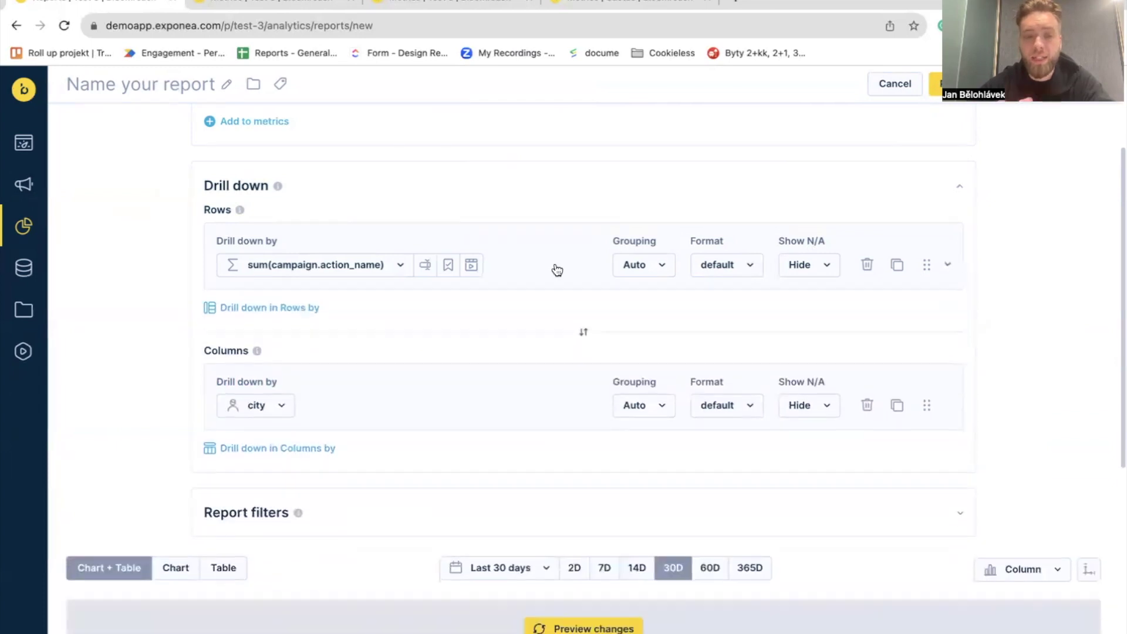
left_click(557, 270)
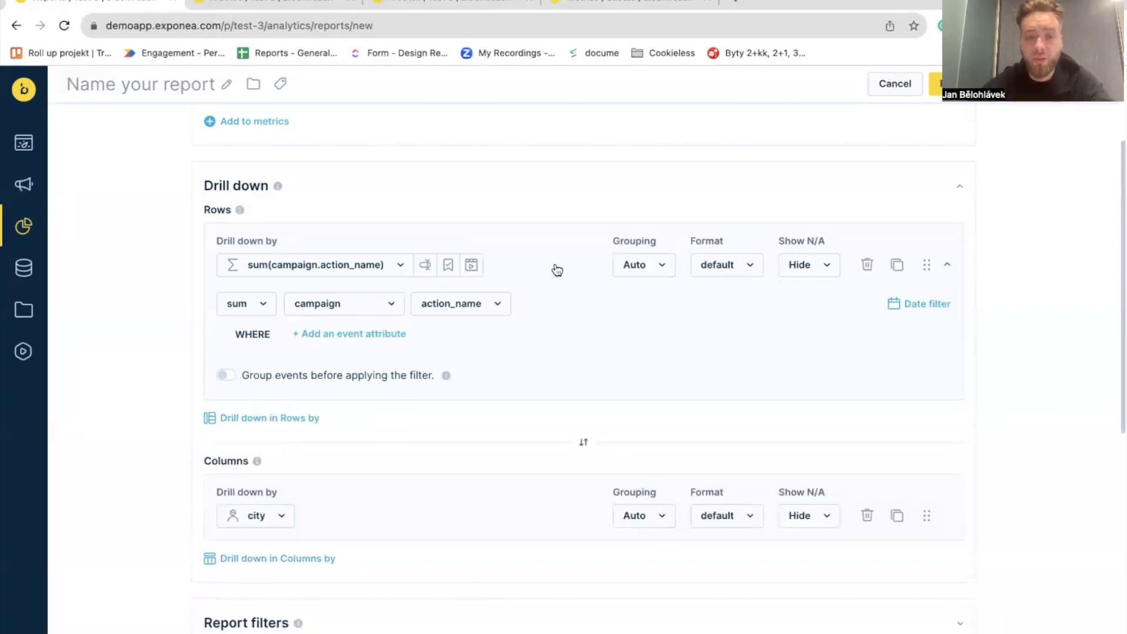
left_click(933, 185)
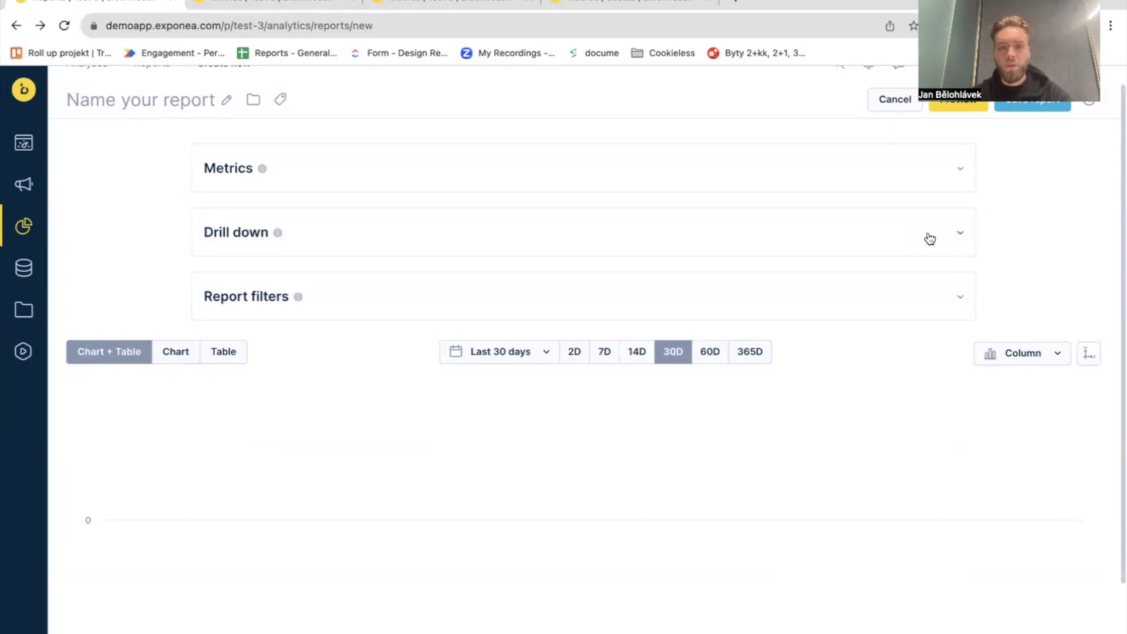
- Expand Metrics to reveal count(session_start) and count(view_item), both formatted integer (round)
left_click(793, 167)
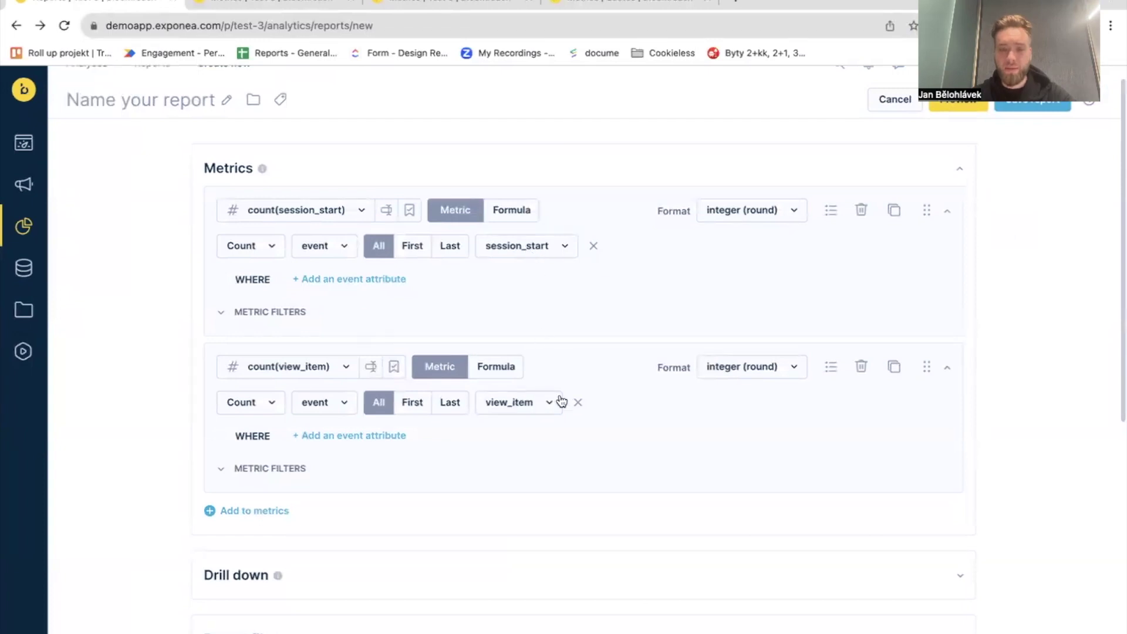
scroll(560, 401, "down", 3)
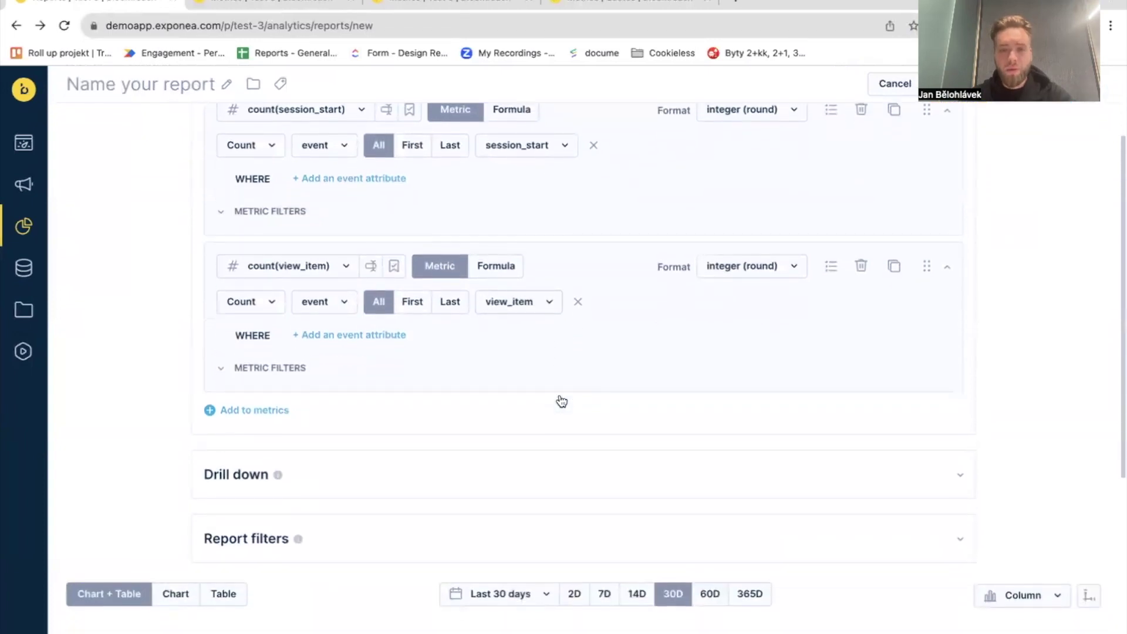
- Expand Report filters and the Event filter to show the session_start and view_item filters
left_click(413, 546)
scroll(414, 548, "down", 3)
left_click(414, 550)
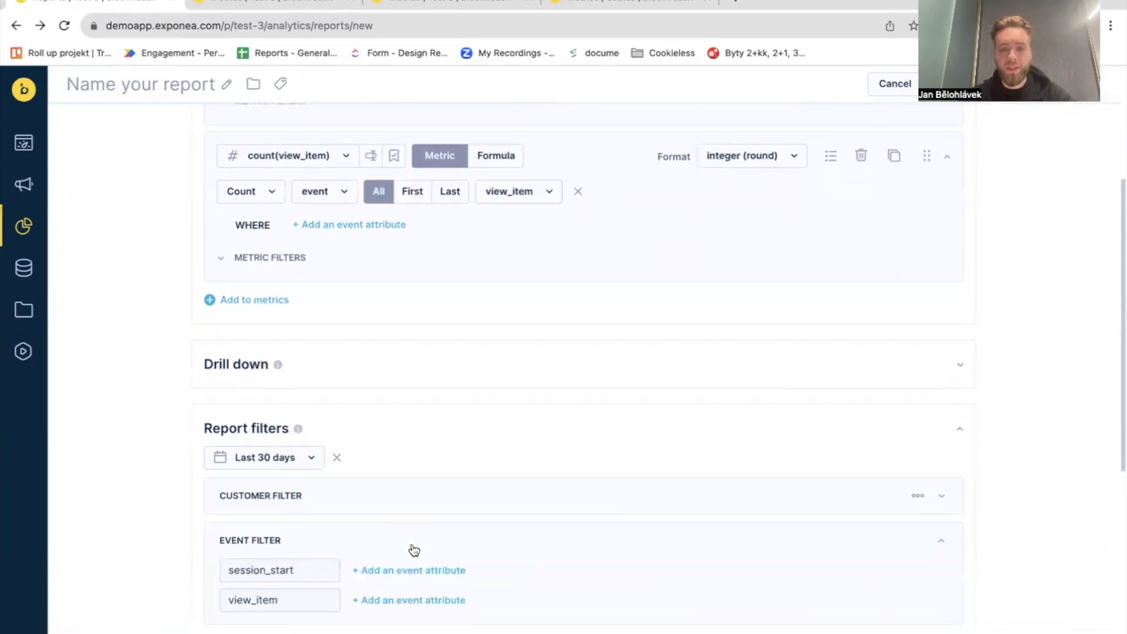
scroll(412, 548, "down", 1)
scroll(435, 420, "up", 8)
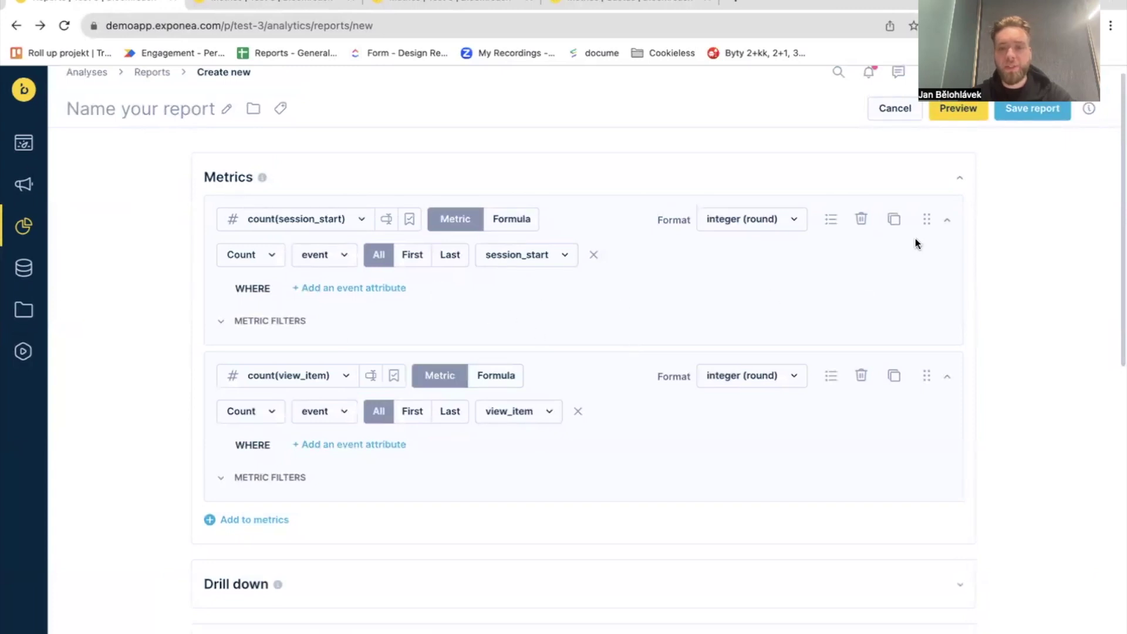
- Duplicate the count(session_start) metric, then add and remove an empty session_start attribute condition
left_click(894, 219)
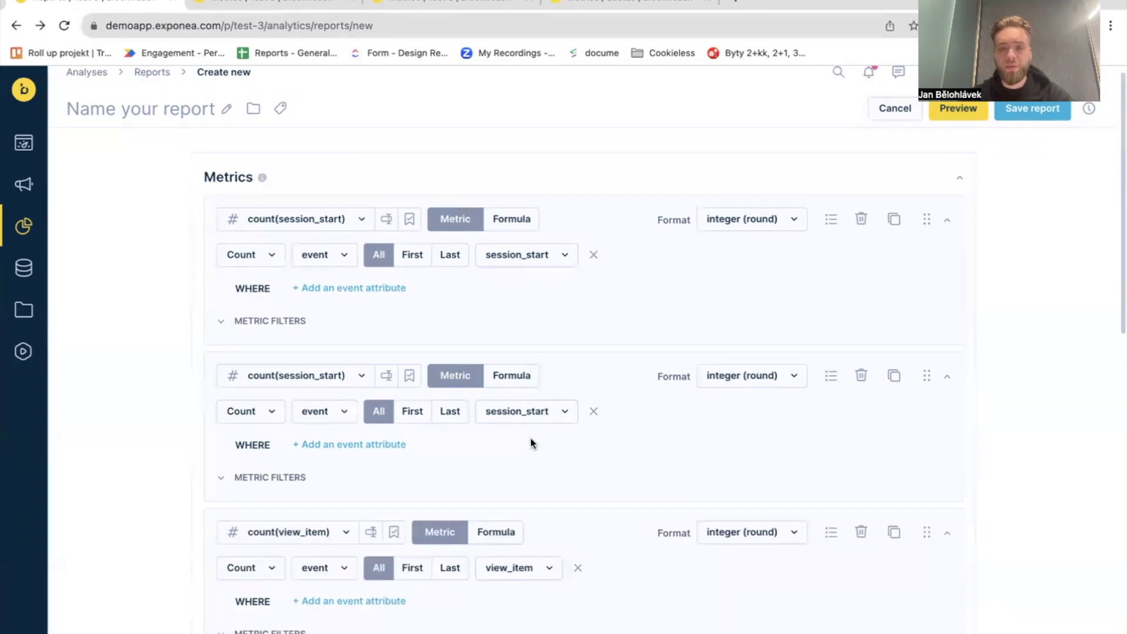
scroll(531, 440, "down", 10)
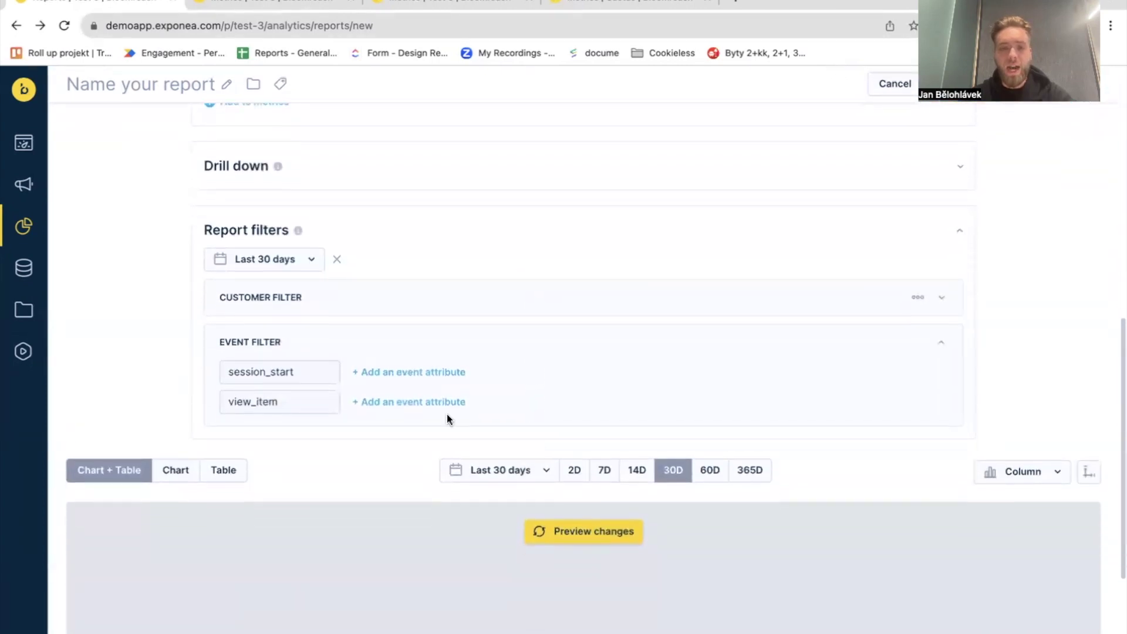
left_click(382, 374)
left_click(129, 346)
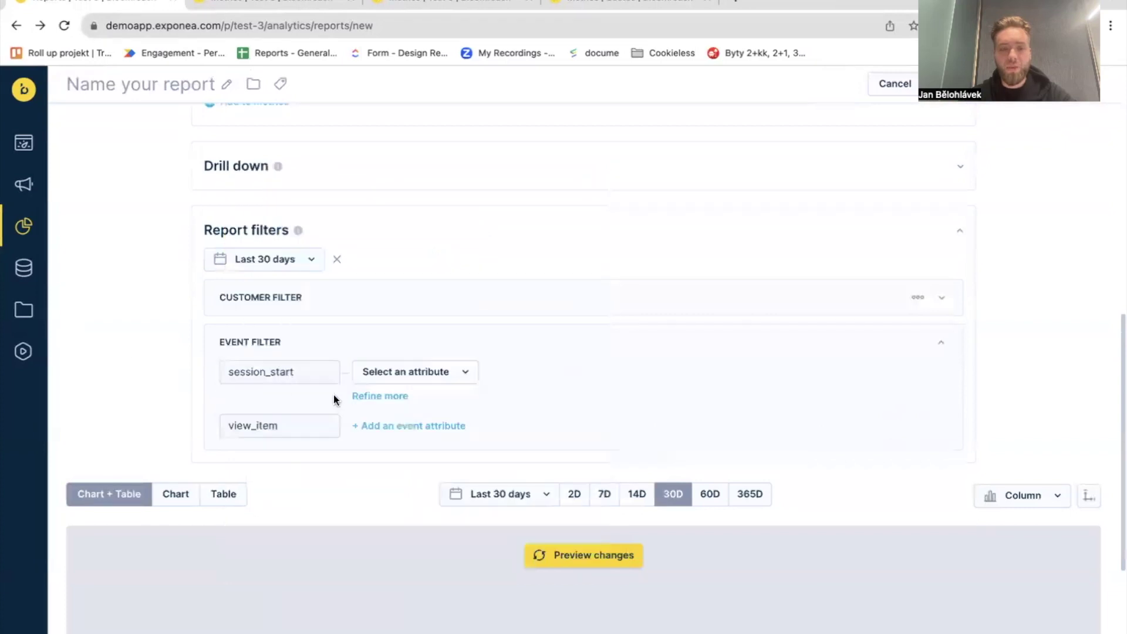
left_click(491, 374)
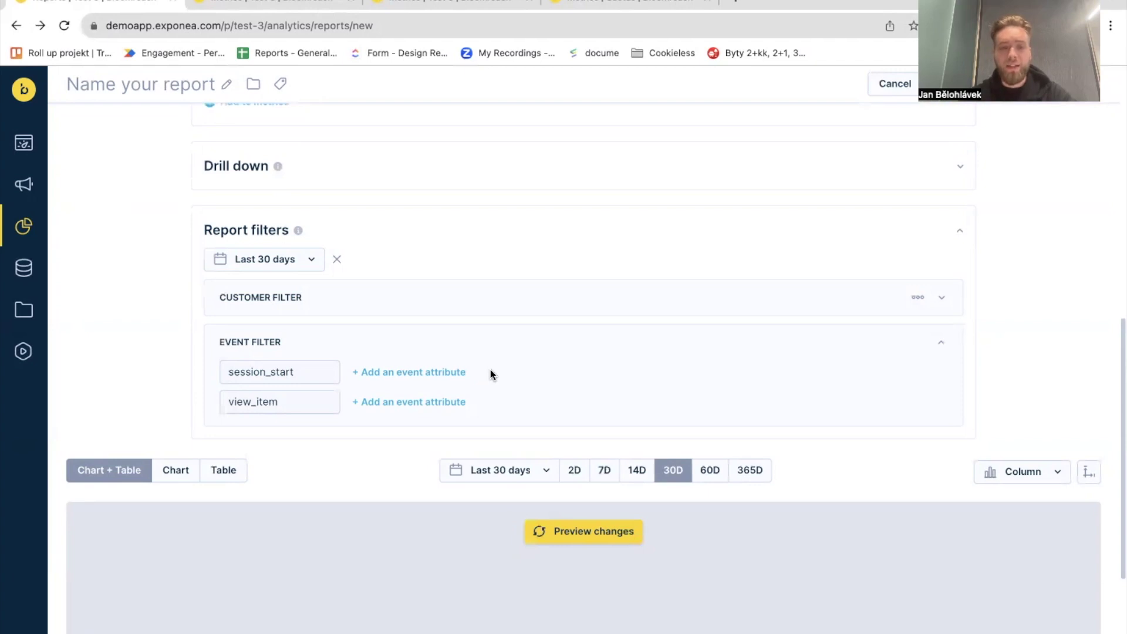
- Collapse the Event filter, expand the empty Customer filter, and return to the top of the report
left_click(512, 348)
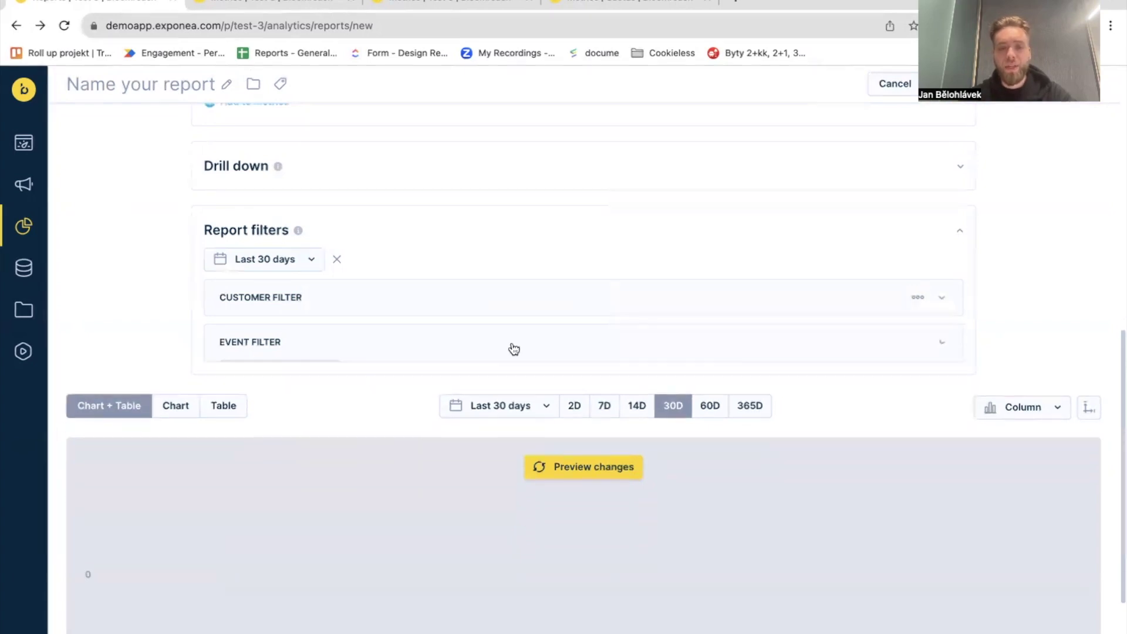
left_click(545, 302)
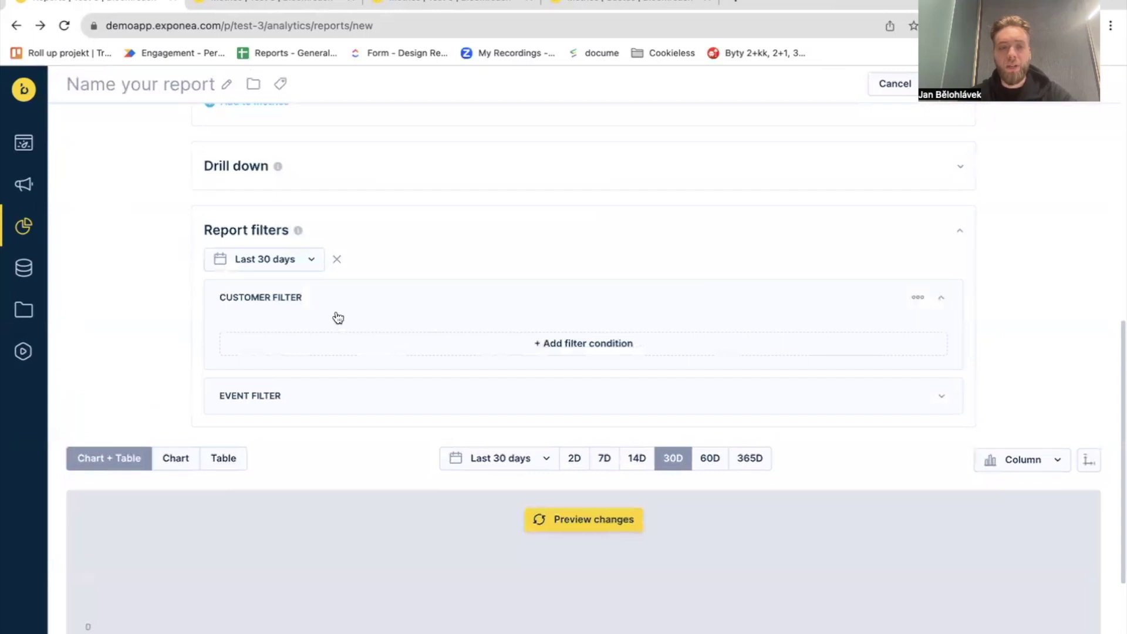
scroll(449, 336, "up", 1)
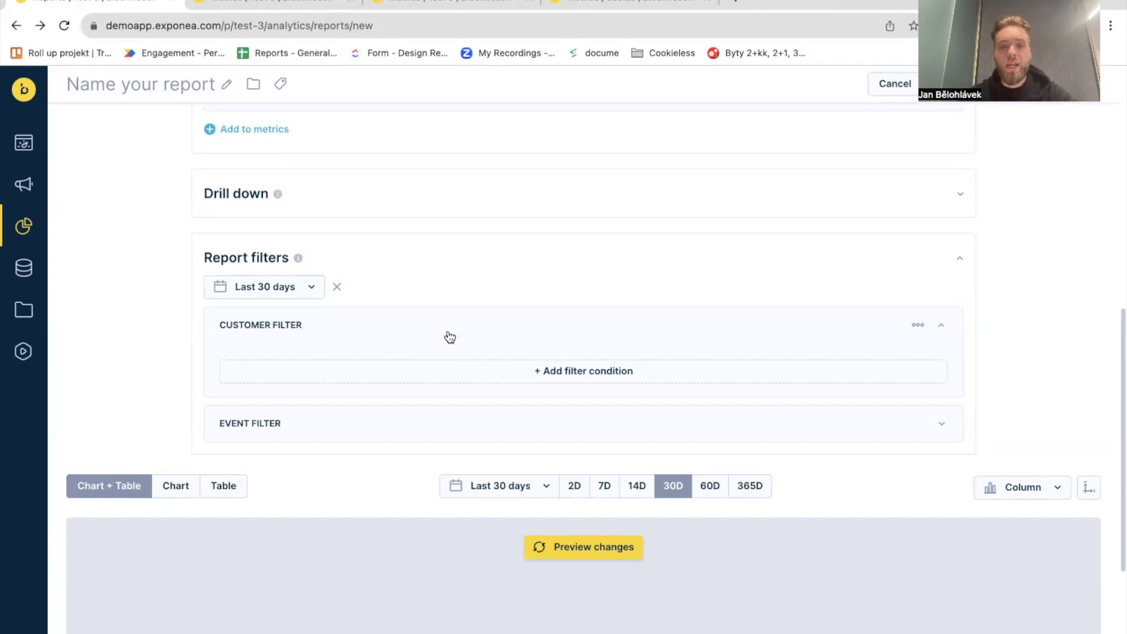
scroll(450, 336, "up", 1)
scroll(431, 374, "up", 10)
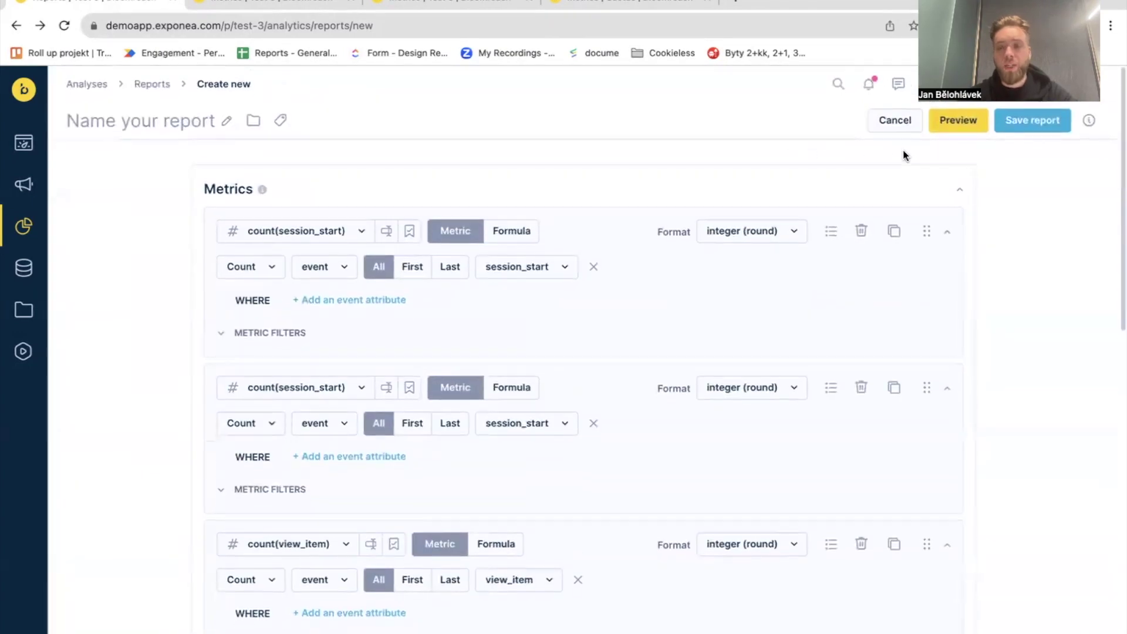
- Open and close the report filter's date-range picker without changing it
scroll(902, 153, "down", 10)
scroll(903, 154, "up", 2)
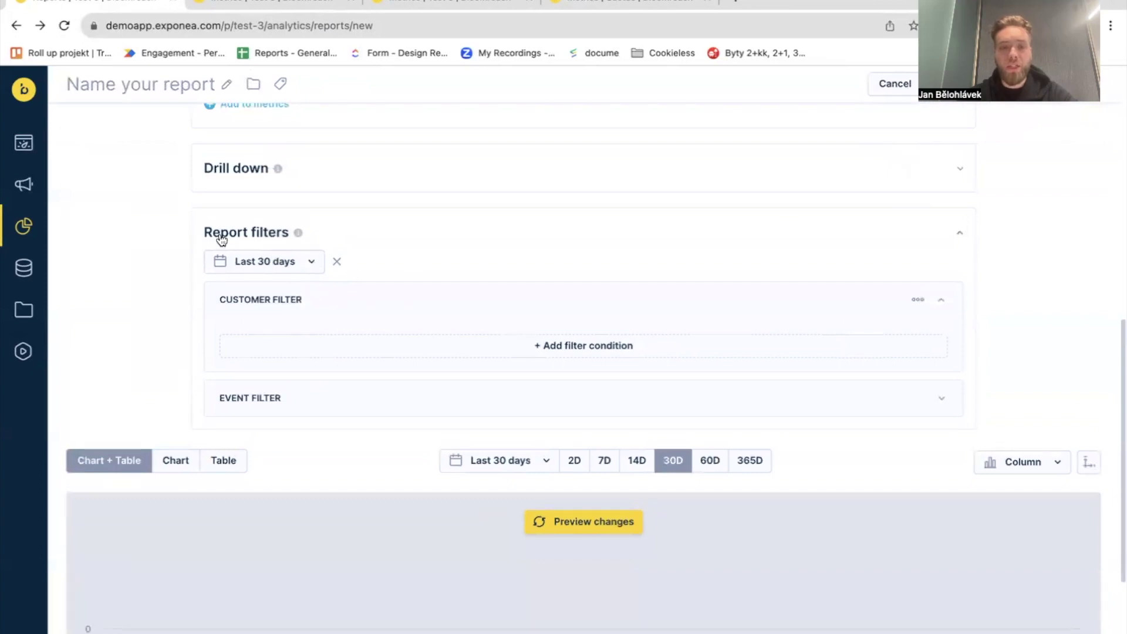
left_click(302, 268)
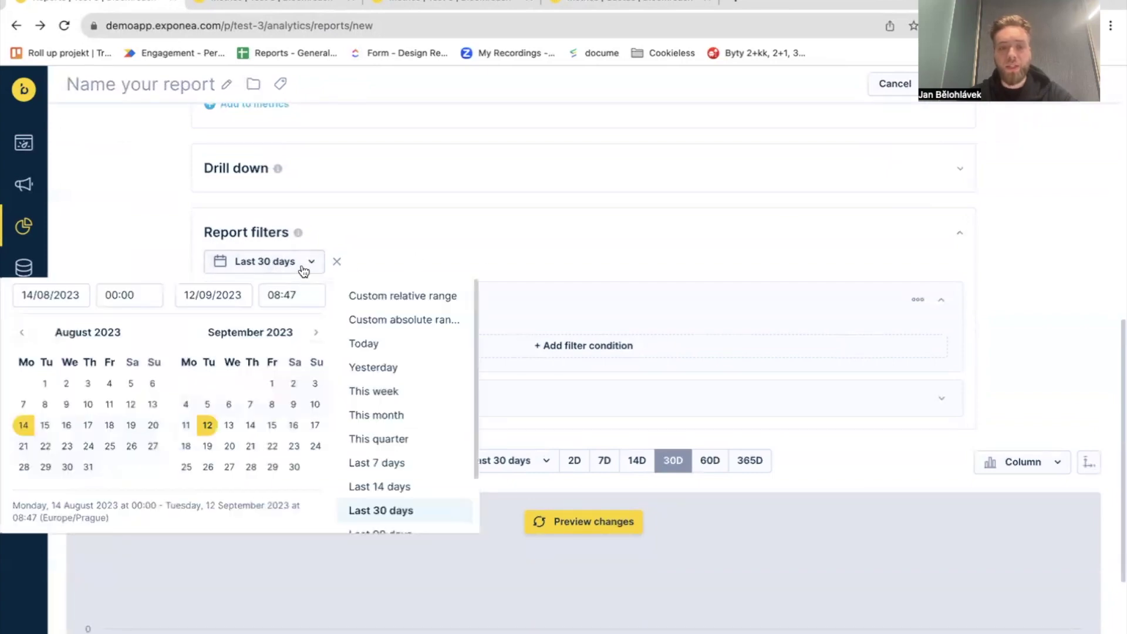
left_click(303, 270)
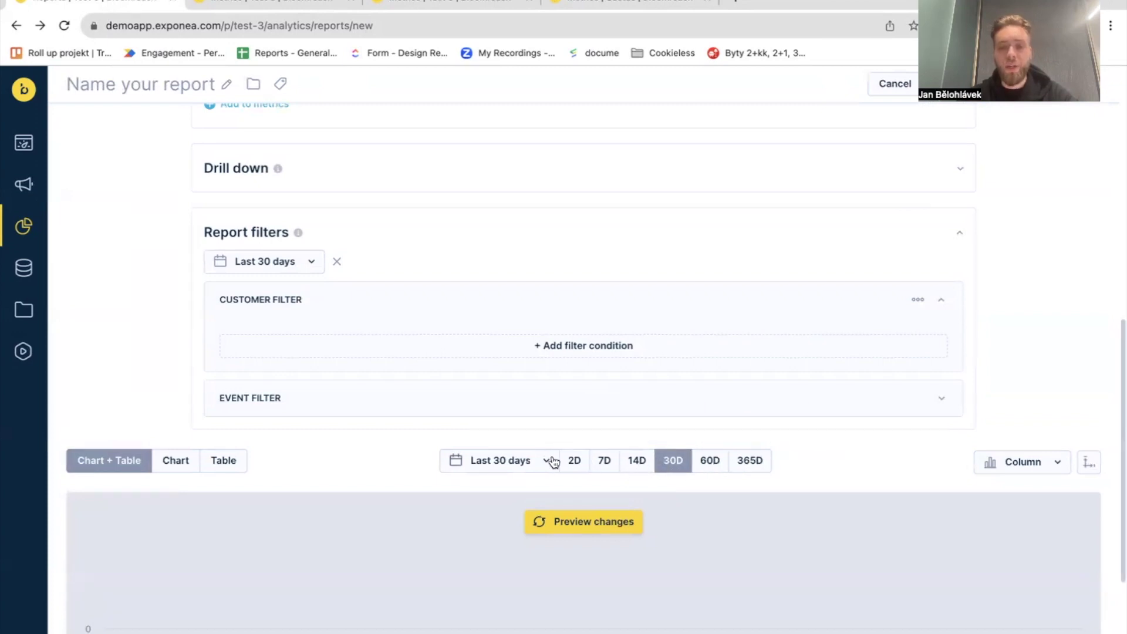
- Step through the 2D and 7D presets to 14D, confirming Last 14 days in the dropdown
left_click(573, 463)
left_click(600, 462)
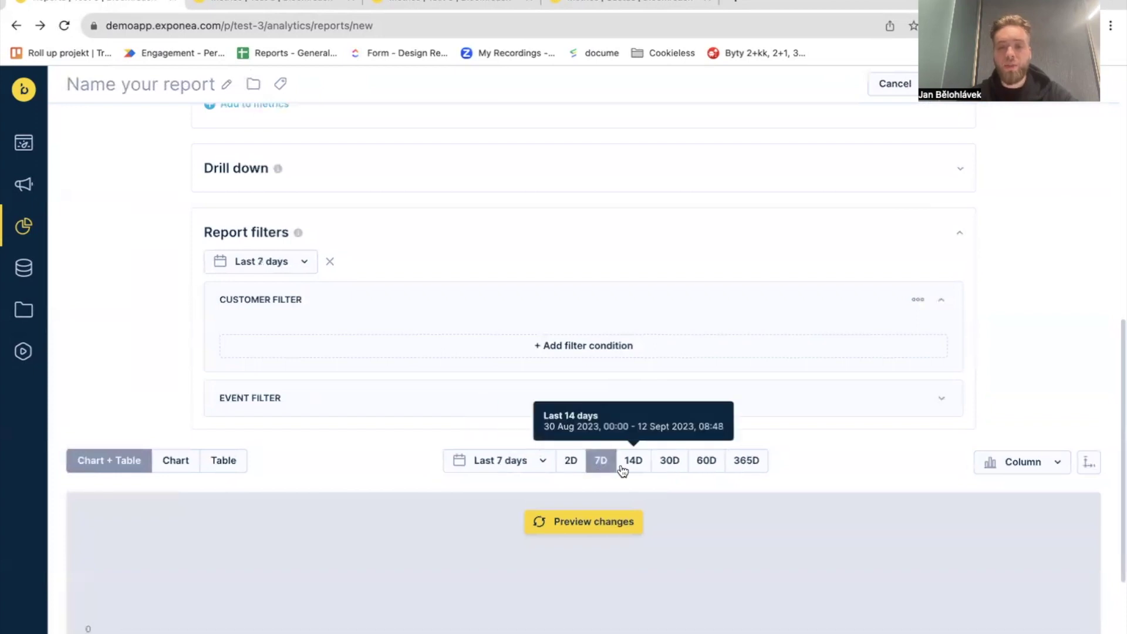
left_click(623, 468)
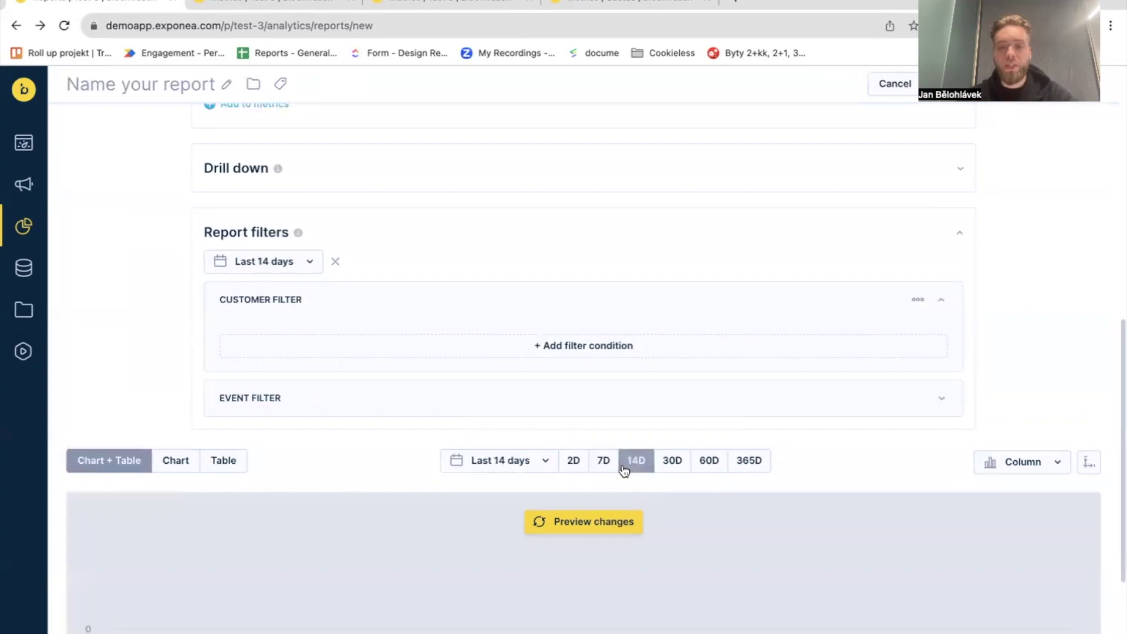
left_click(545, 462)
scroll(474, 334, "down", 3)
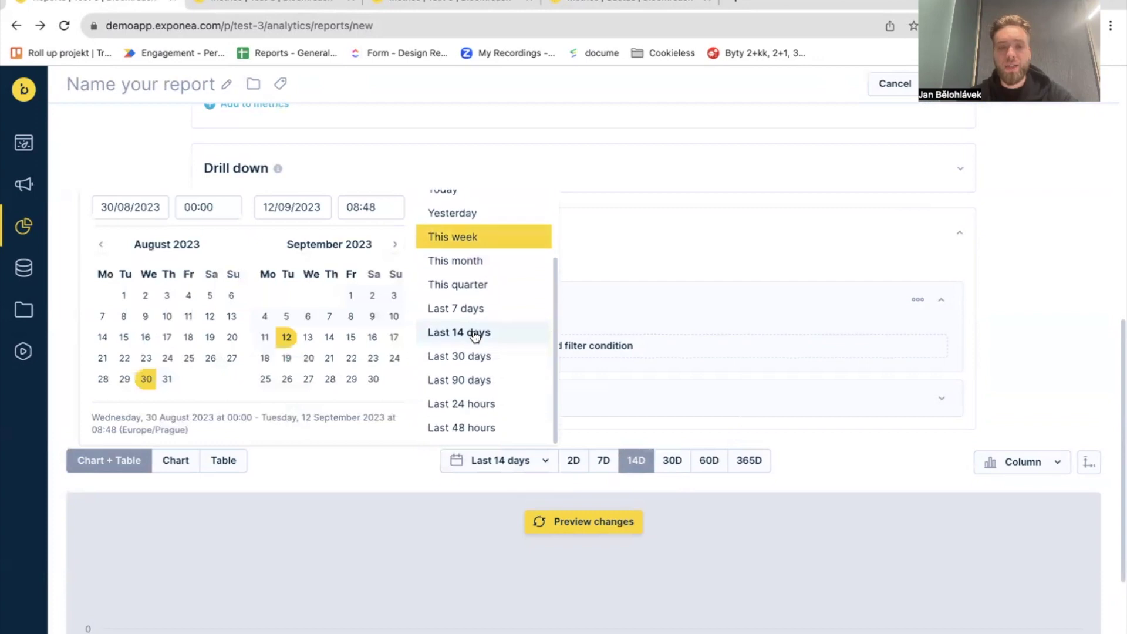
scroll(476, 335, "up", 3)
left_click(1017, 332)
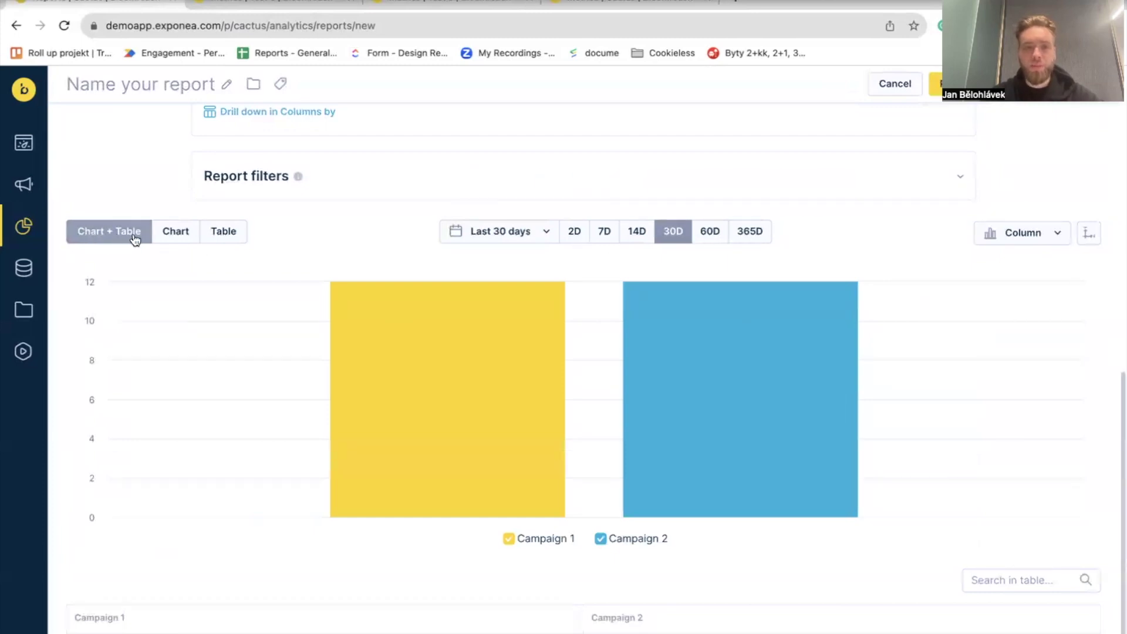
- Cycle Chart and Table views to settle on Chart + Table, keeping the Column chart type
left_click(175, 232)
left_click(224, 335)
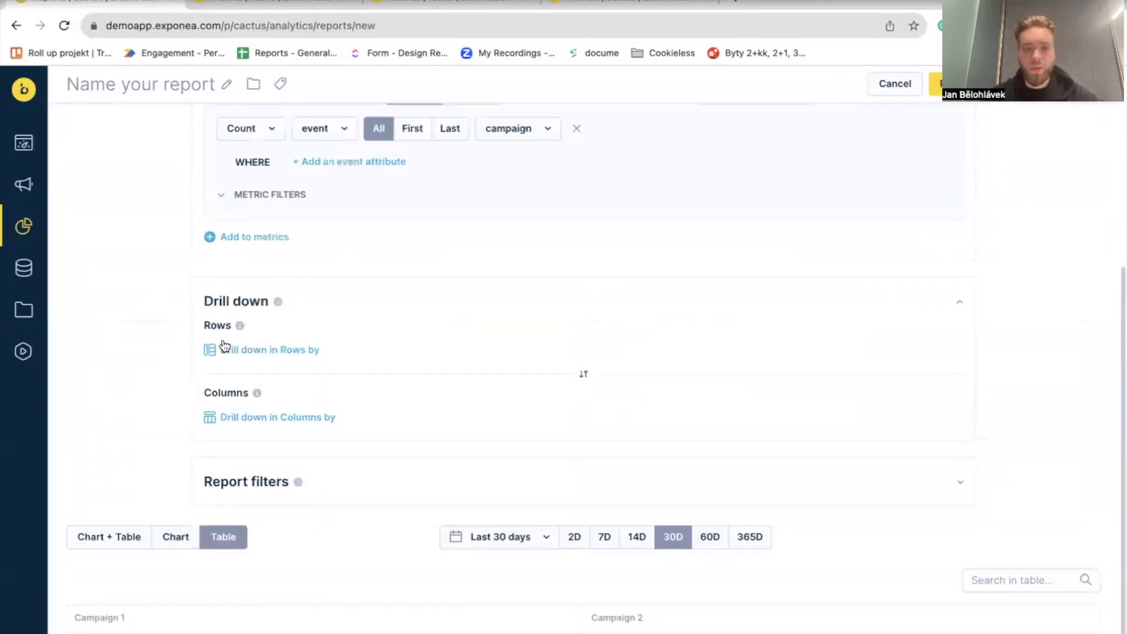
left_click(109, 536)
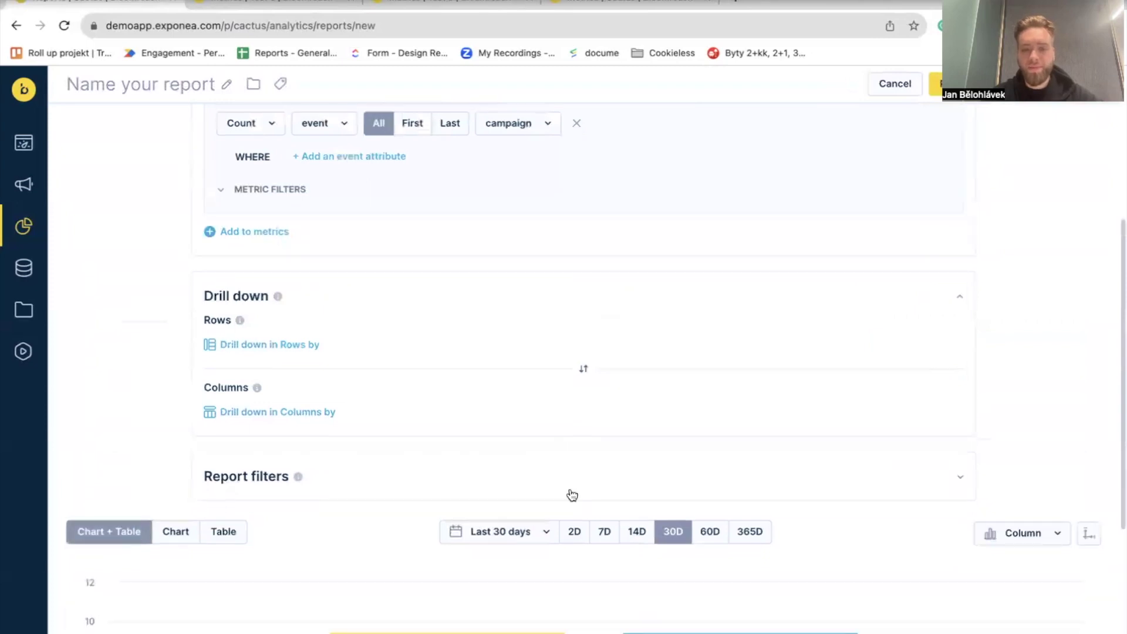
scroll(992, 374, "down", 4)
left_click(1057, 322)
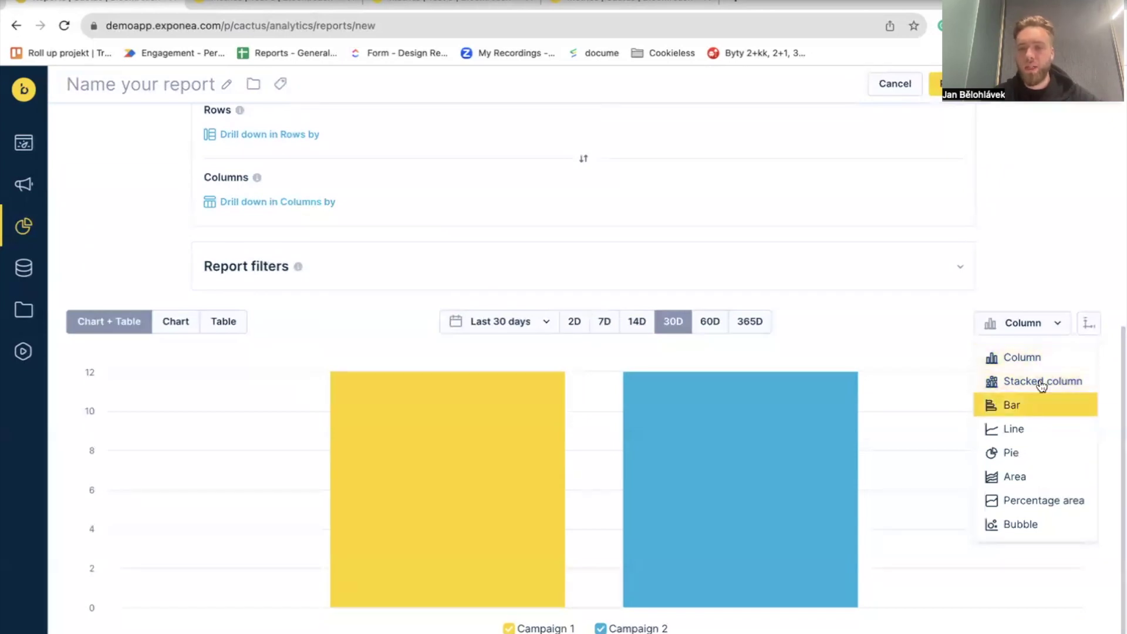
left_click(1059, 291)
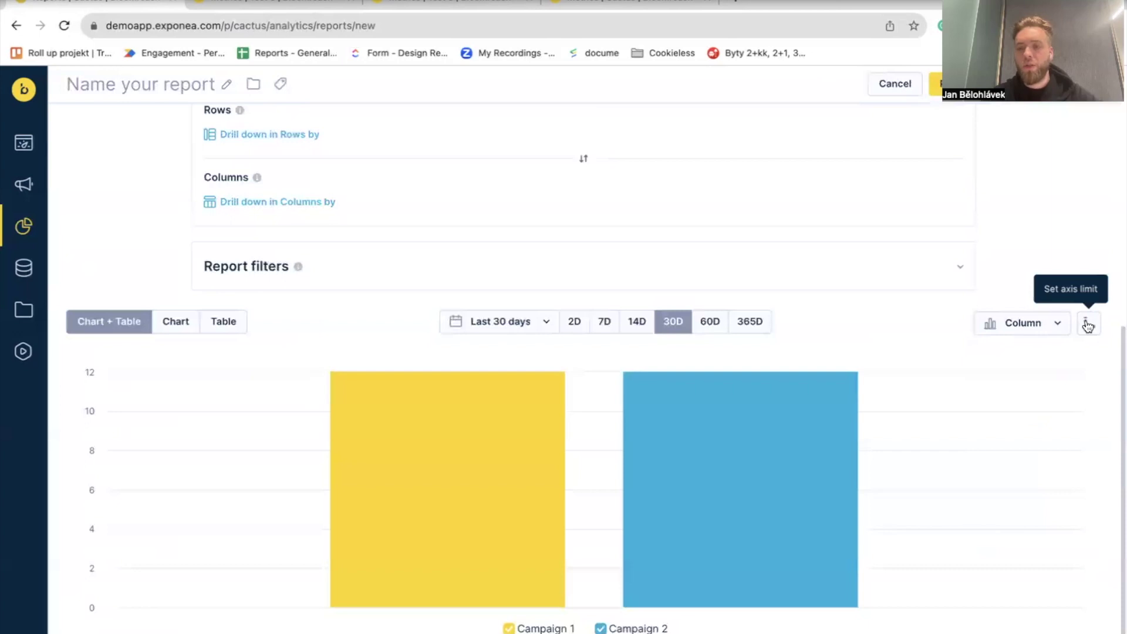
scroll(922, 315, "down", 2)
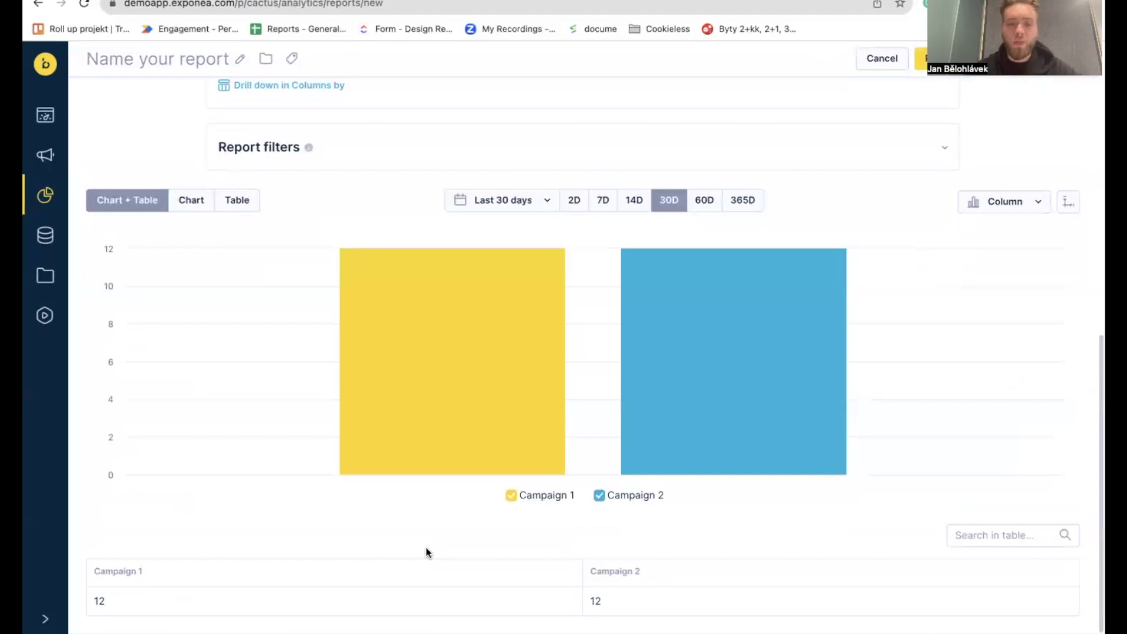
left_click(101, 601)
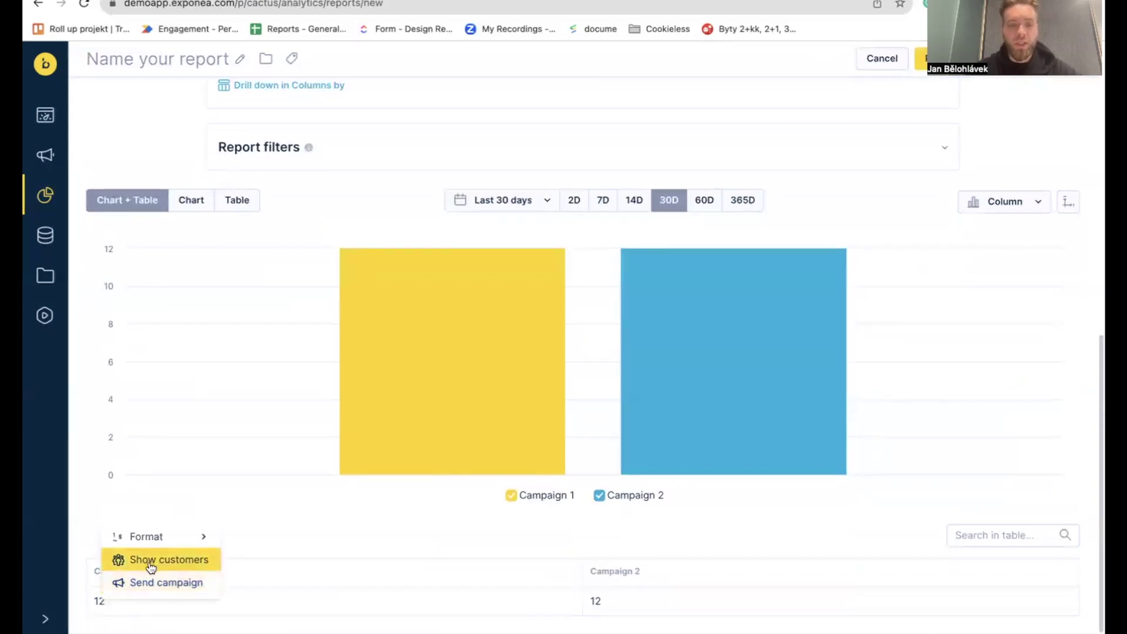
mouse_move(176, 537)
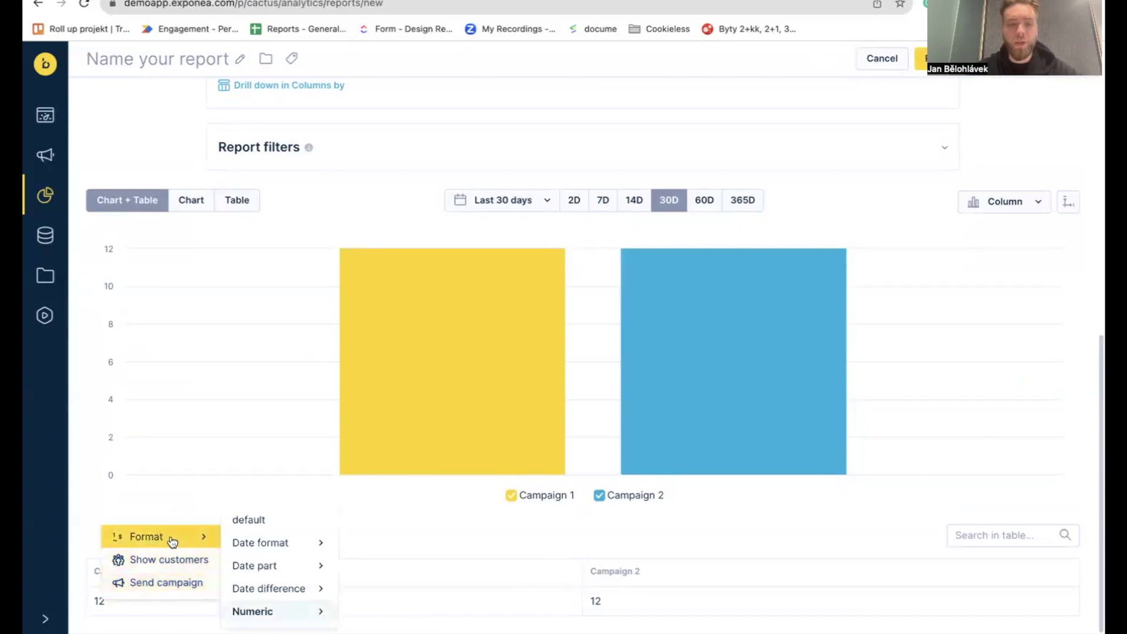
mouse_move(275, 611)
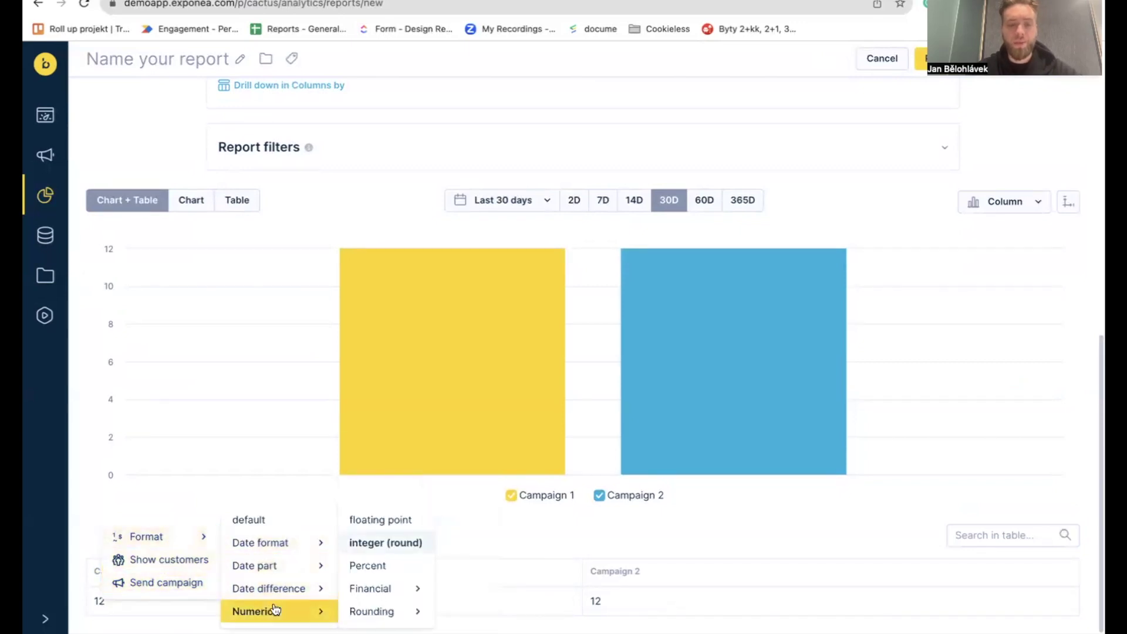
left_click(185, 500)
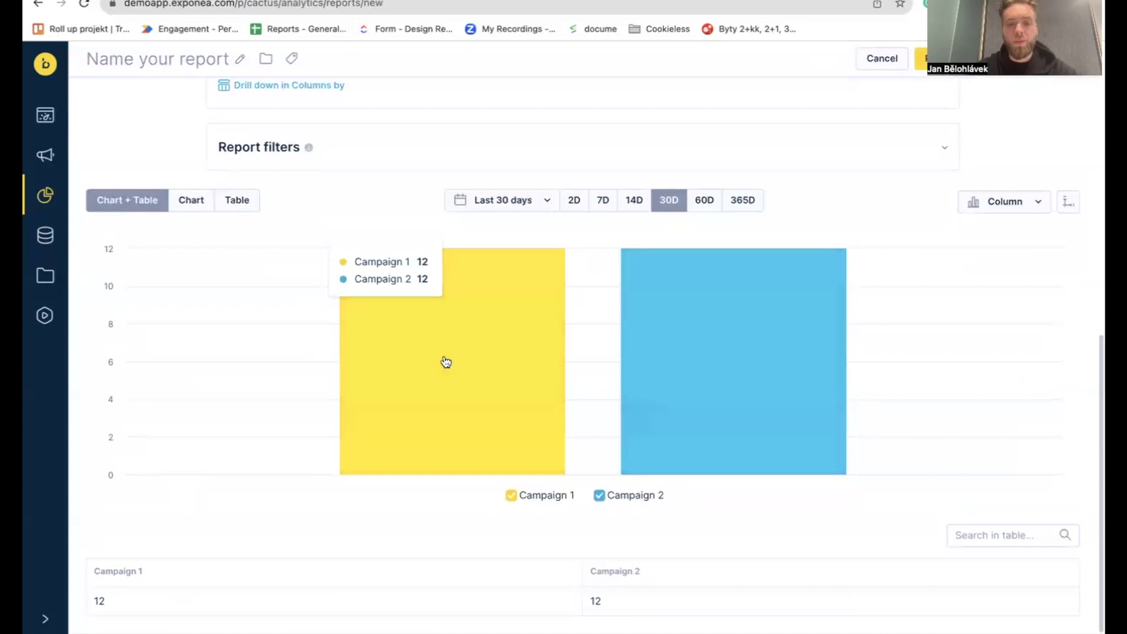
right_click(490, 352)
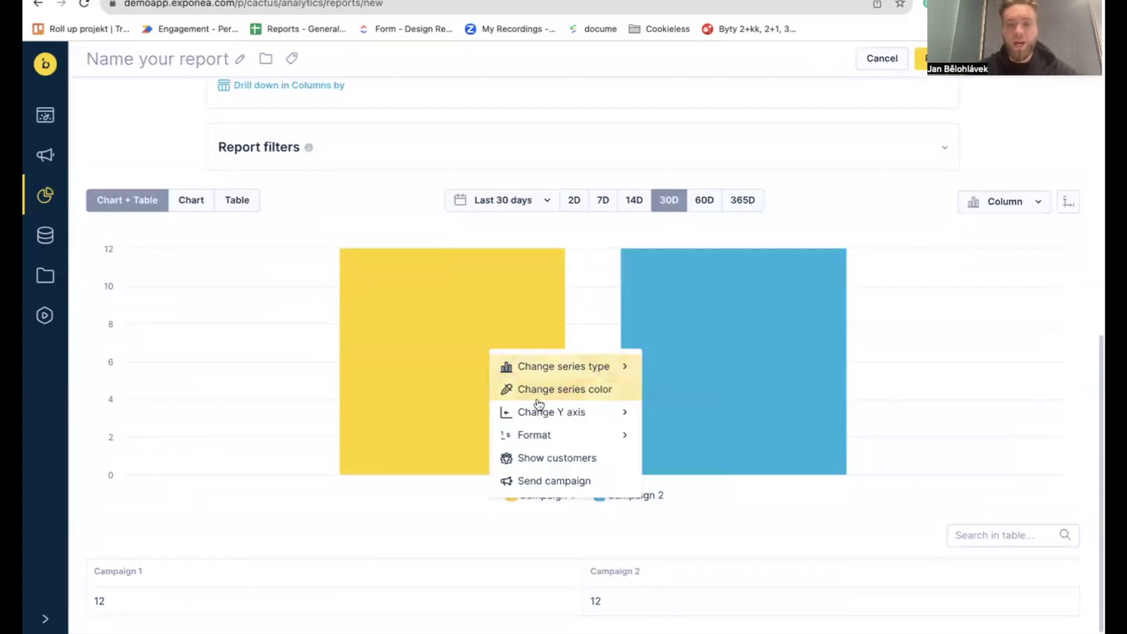
mouse_move(553, 439)
mouse_move(687, 503)
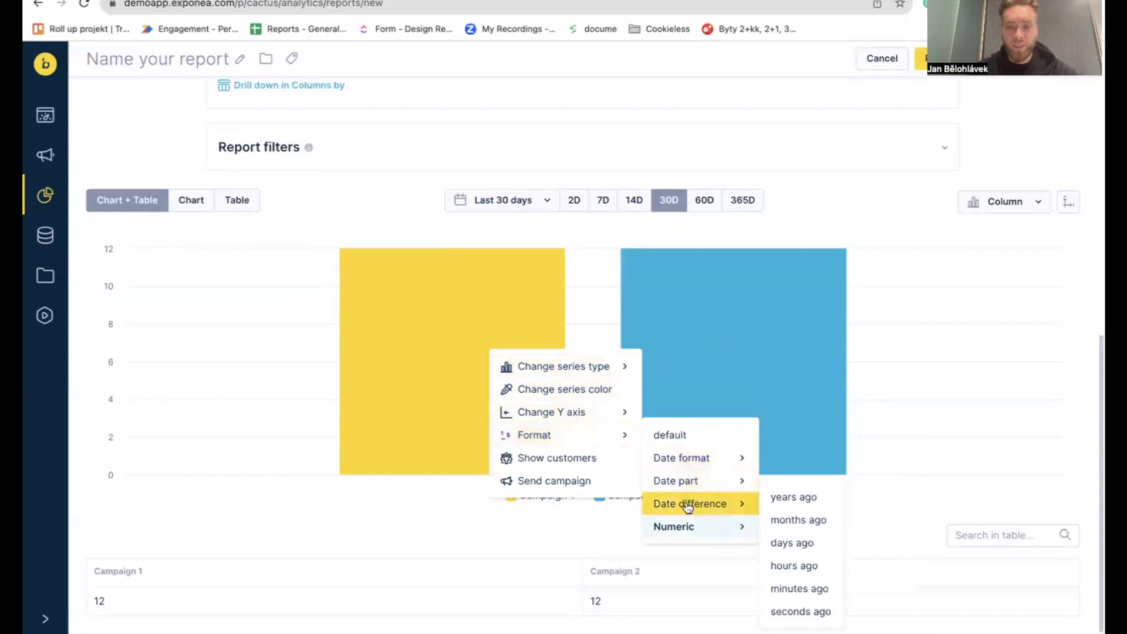
left_click(403, 540)
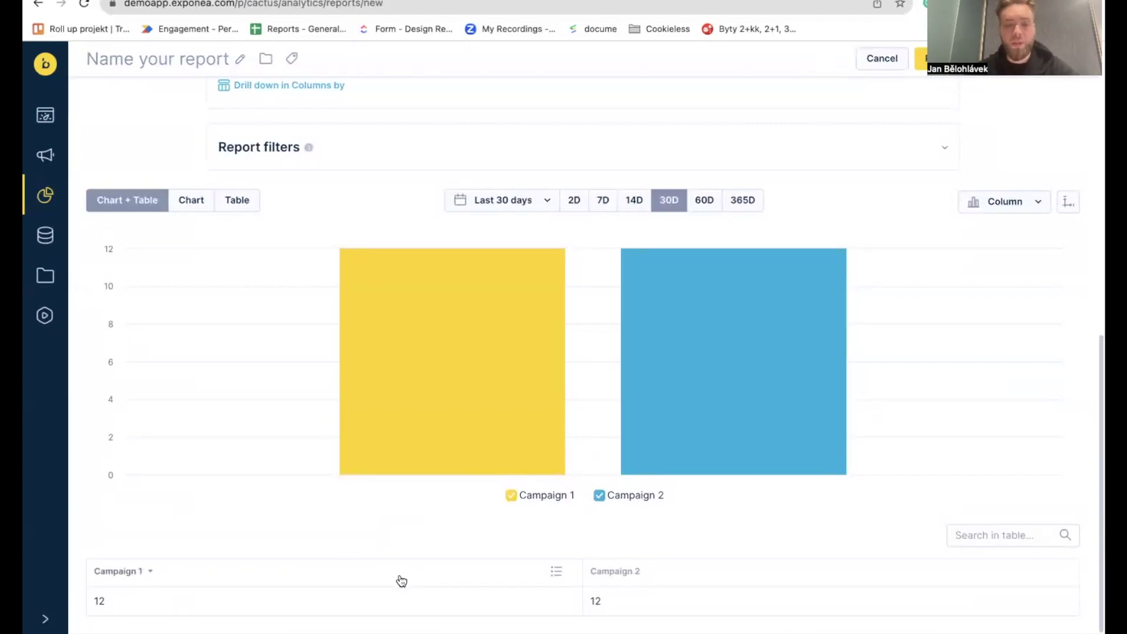
left_click(556, 573)
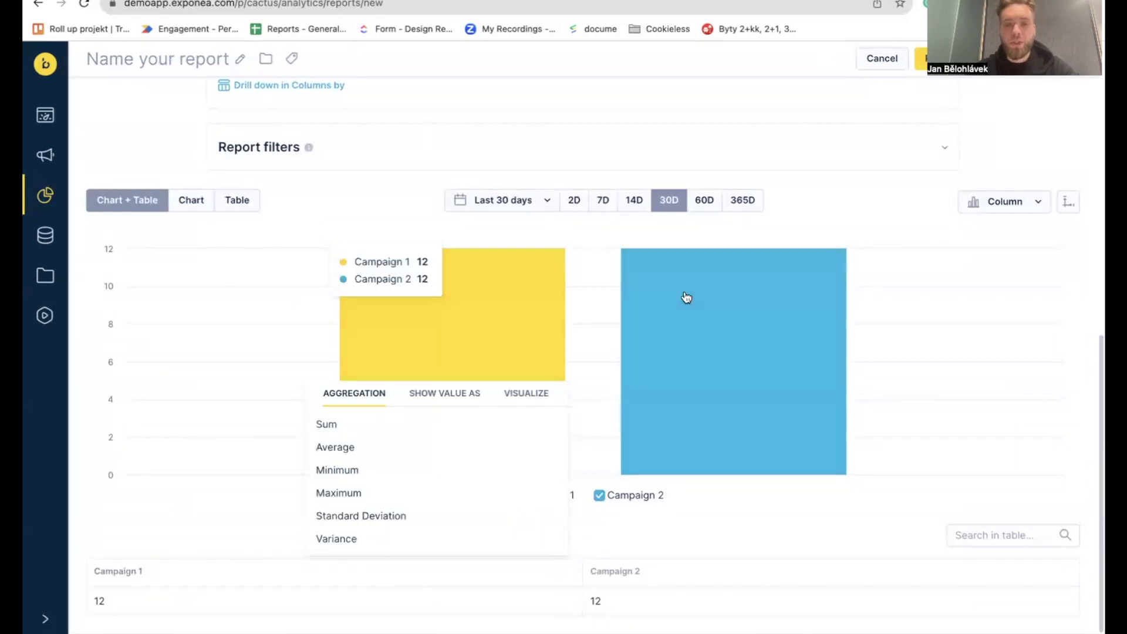
scroll(685, 296, "up", 10)
left_click(821, 204)
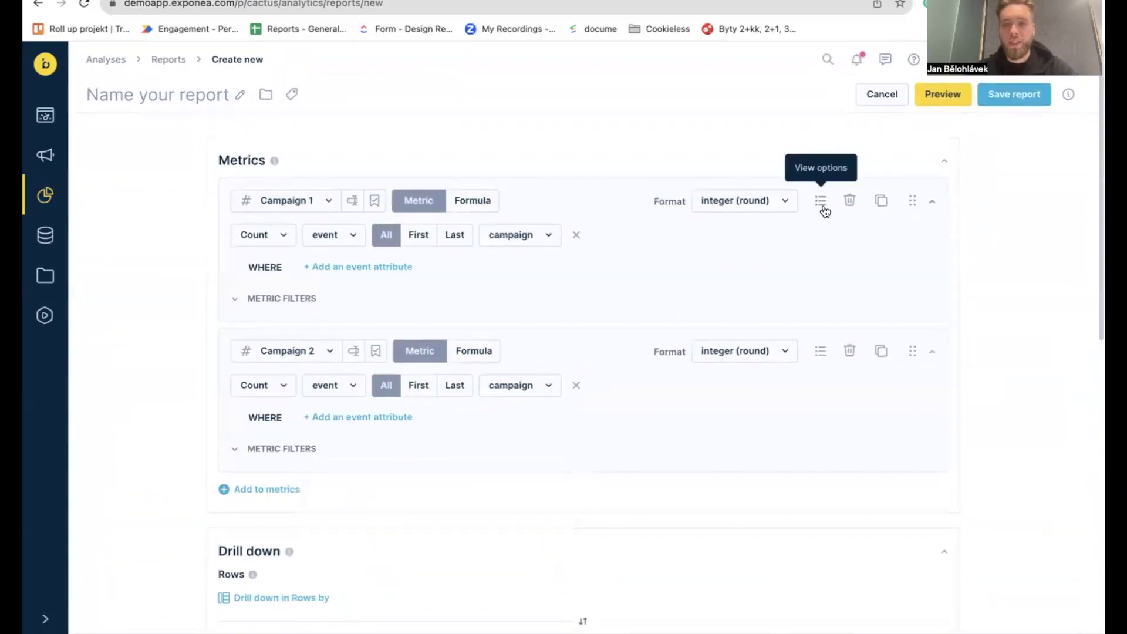
left_click(821, 204)
scroll(710, 428, "down", 10)
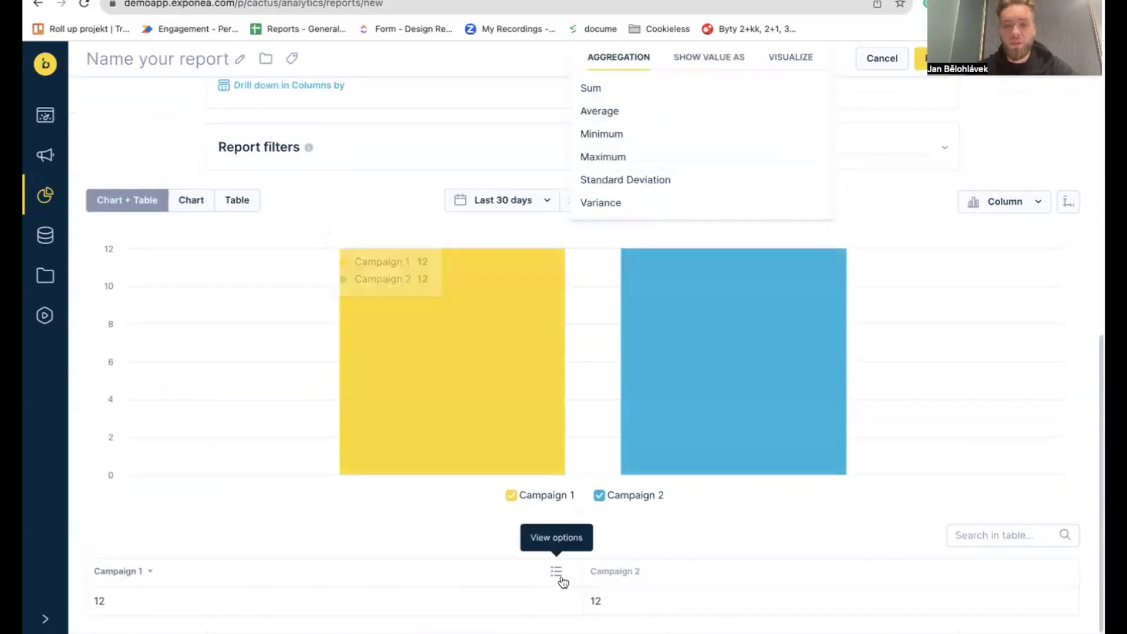
left_click(557, 575)
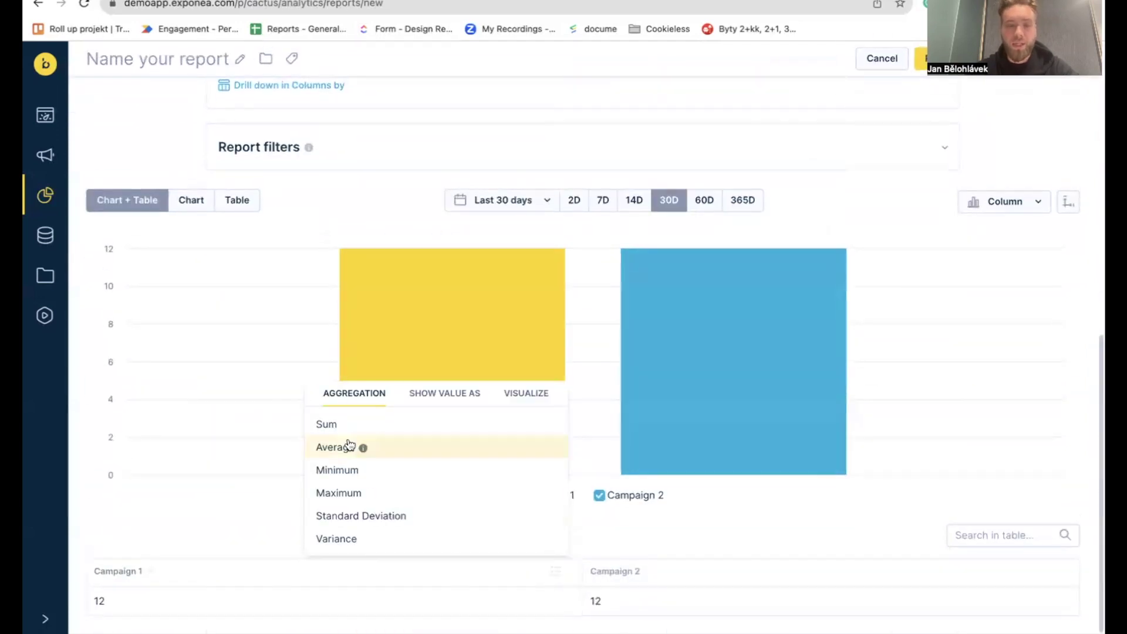
left_click(413, 399)
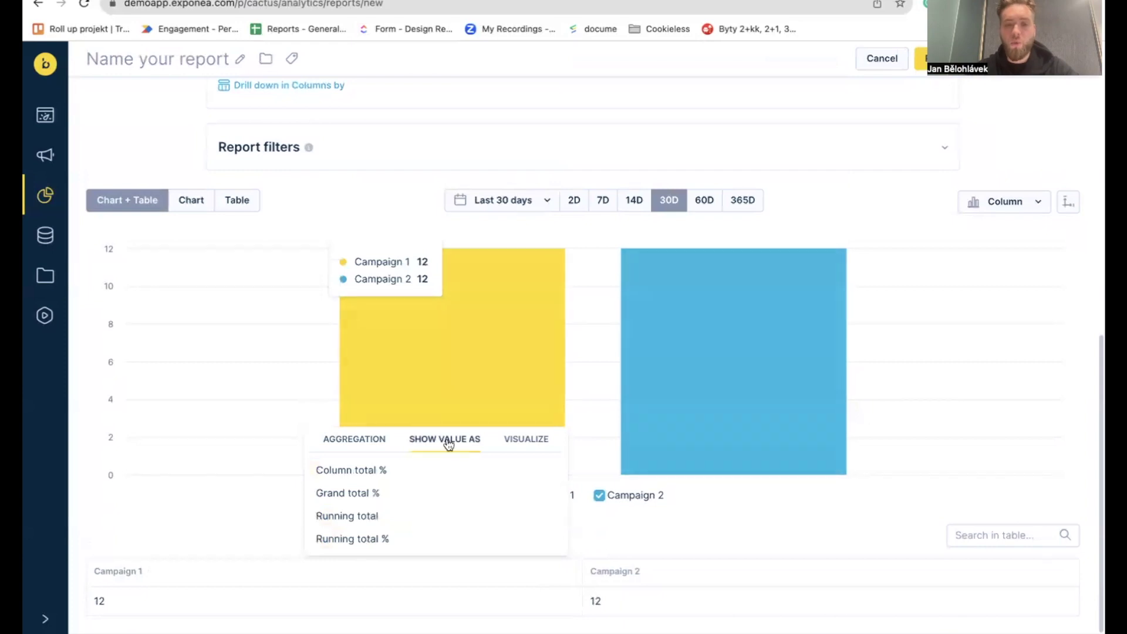
left_click(526, 440)
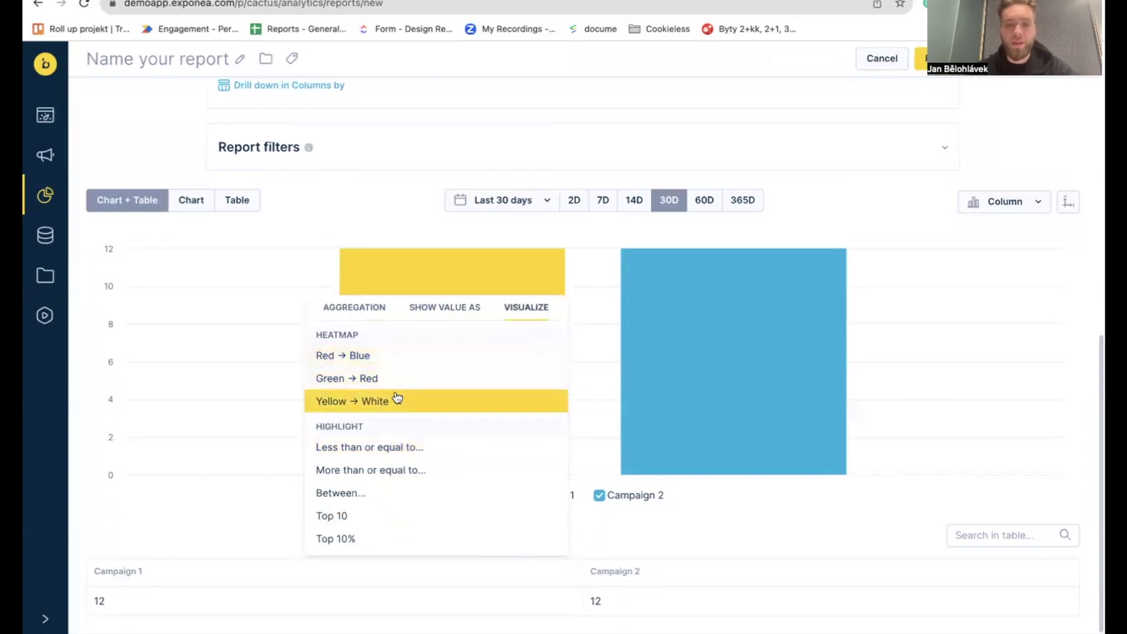
left_click(236, 527)
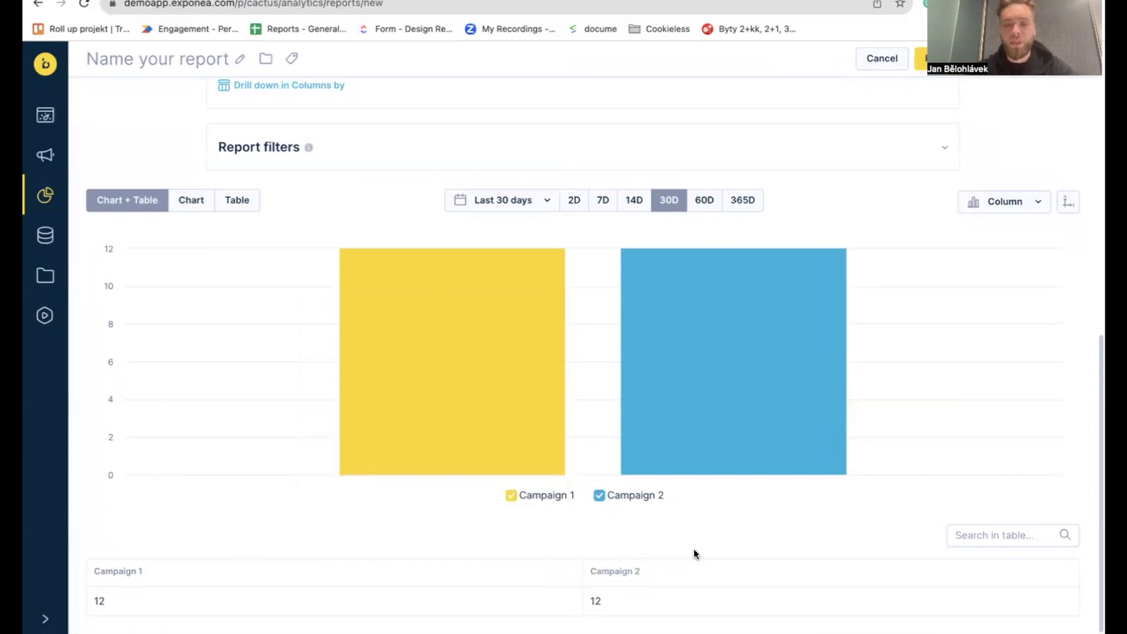